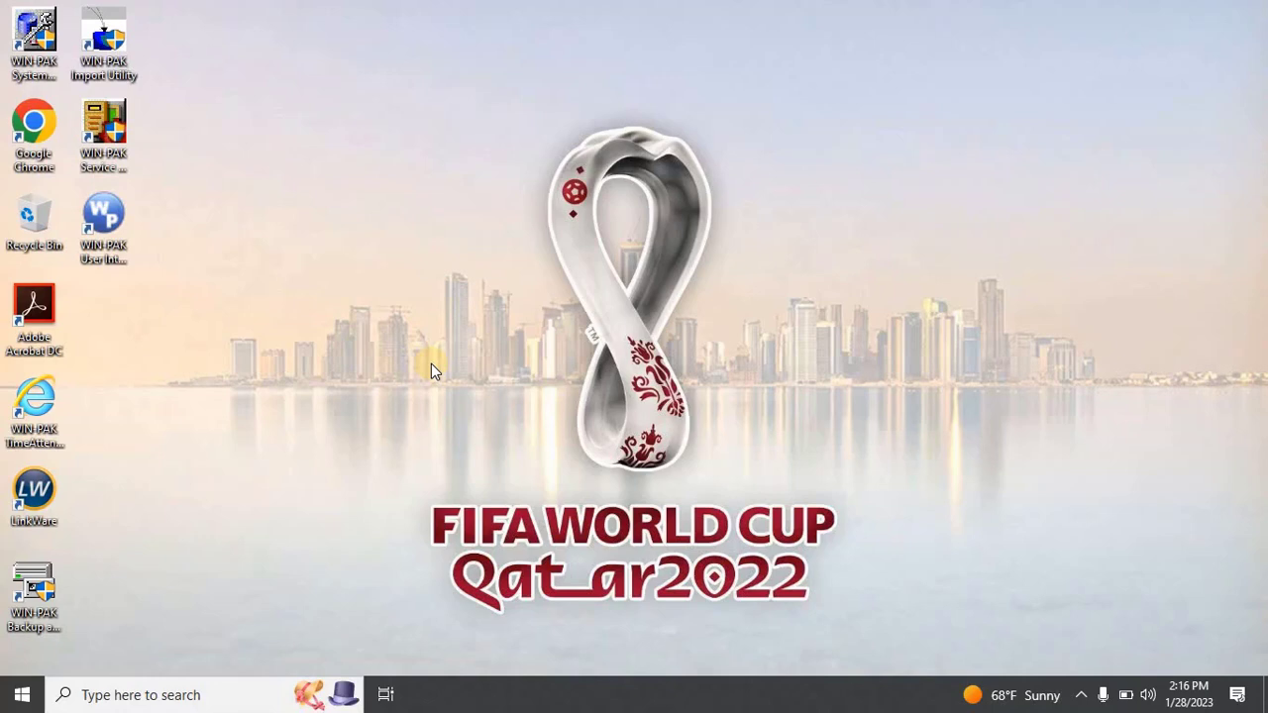
Step: Launch Internet Explorer from Windows search and maximize its window
click(204, 698)
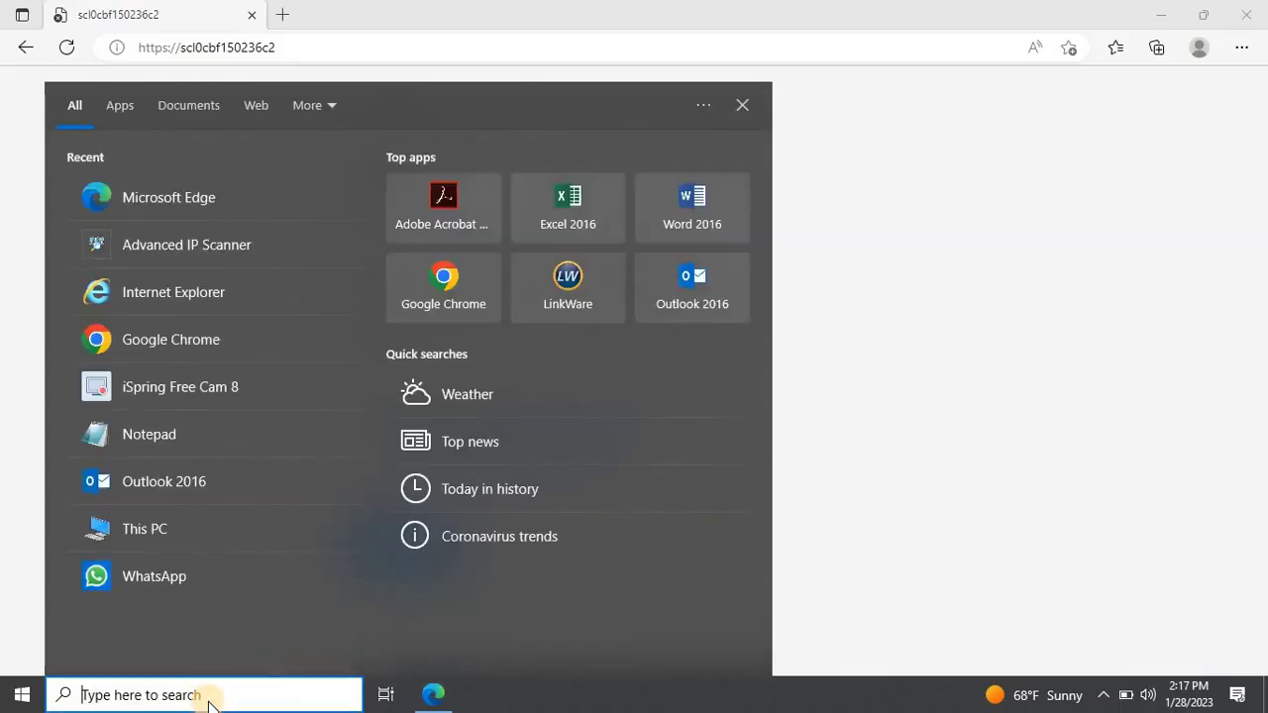
text(IN)
key(Down)
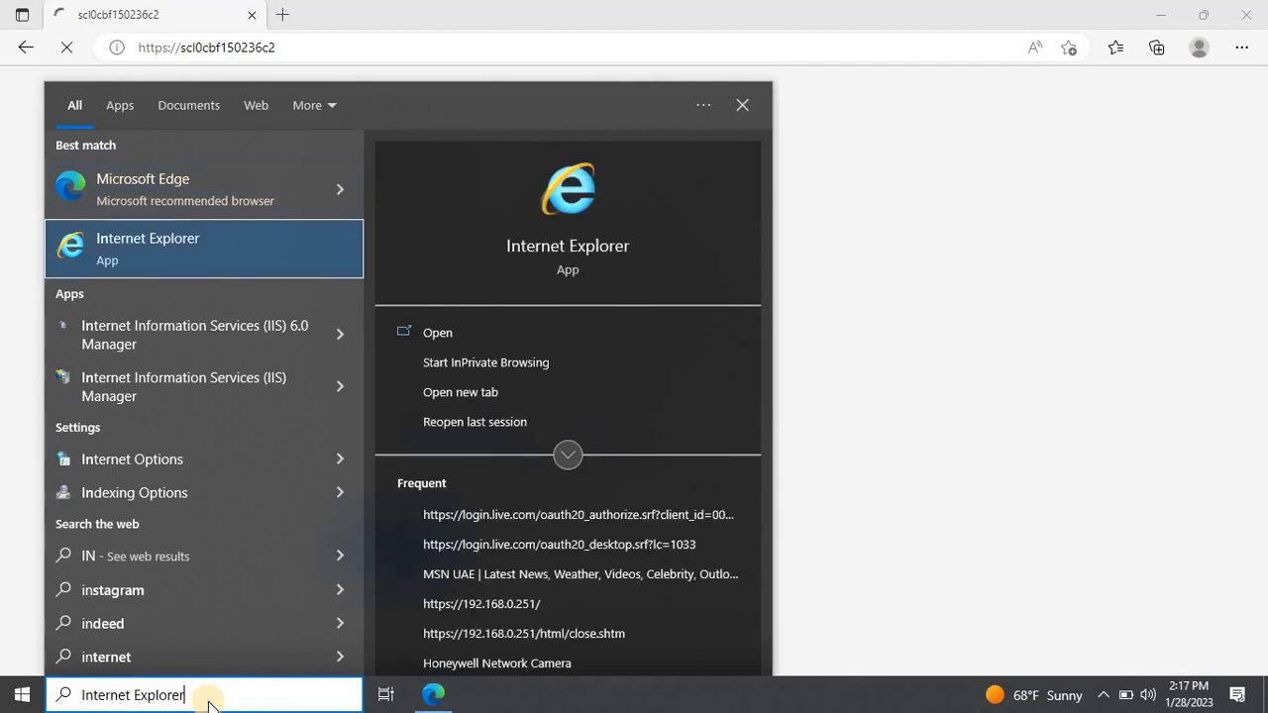
key(Return)
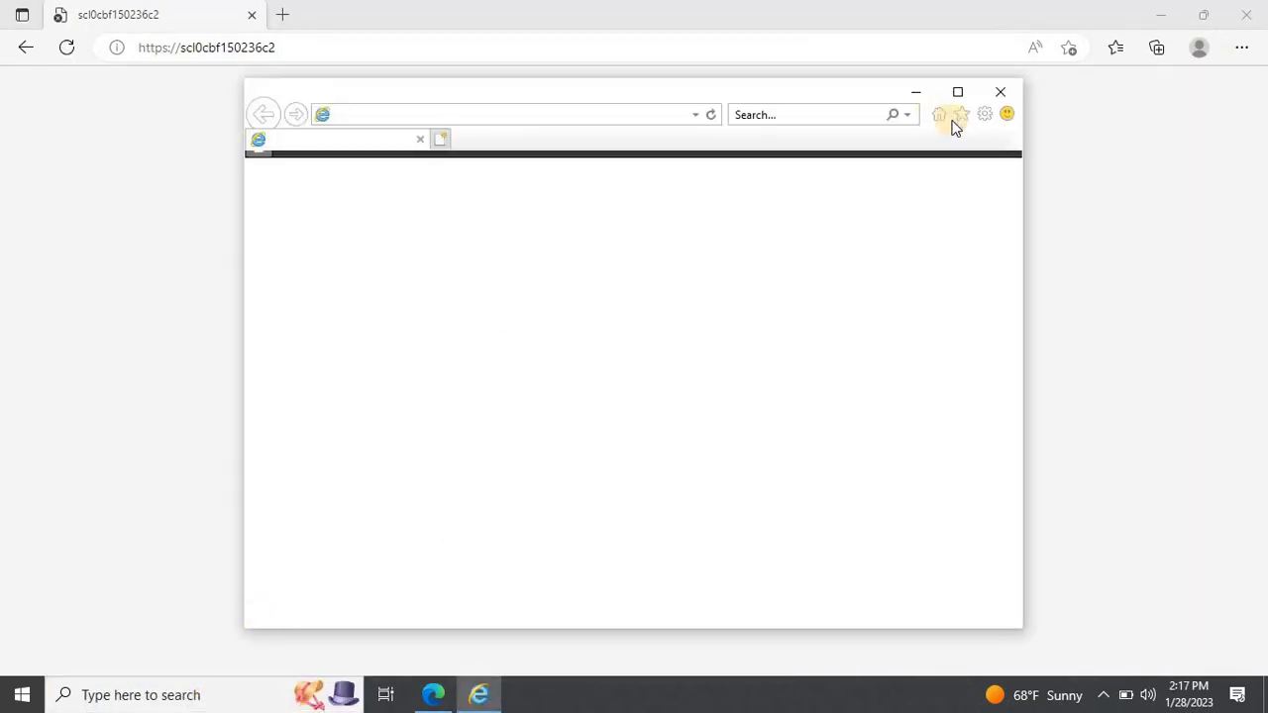
click(957, 93)
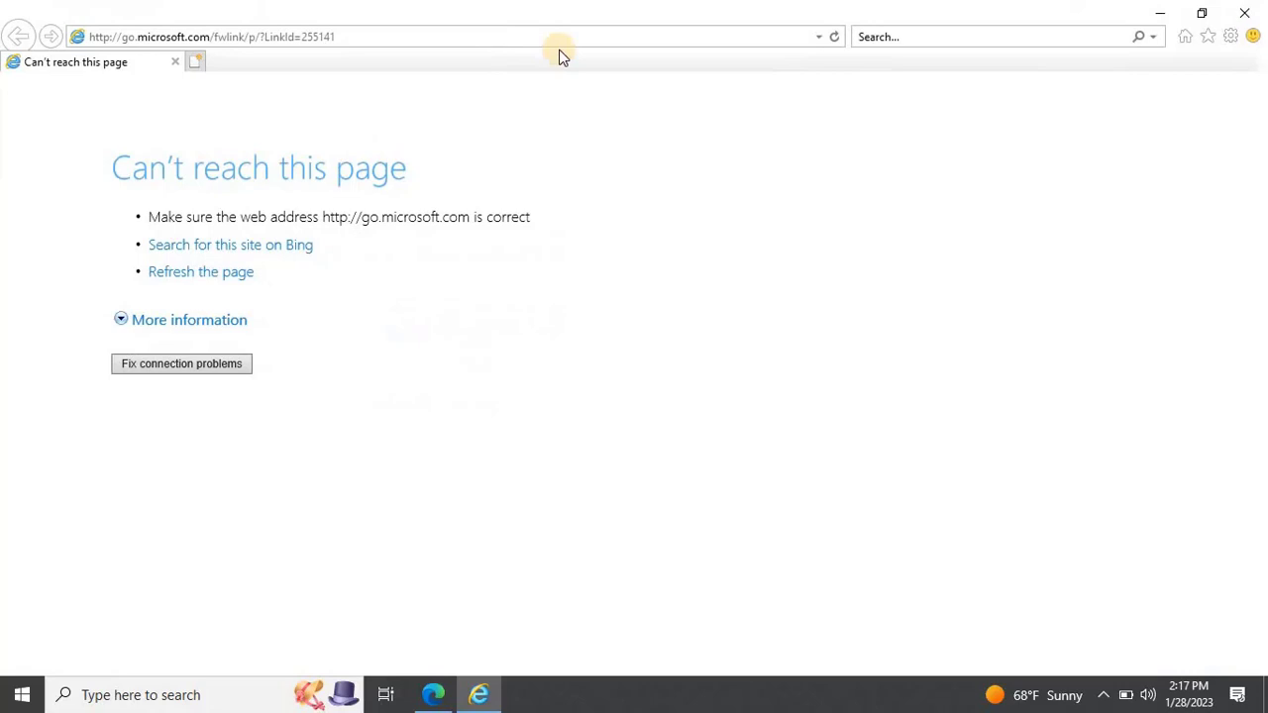
click(485, 31)
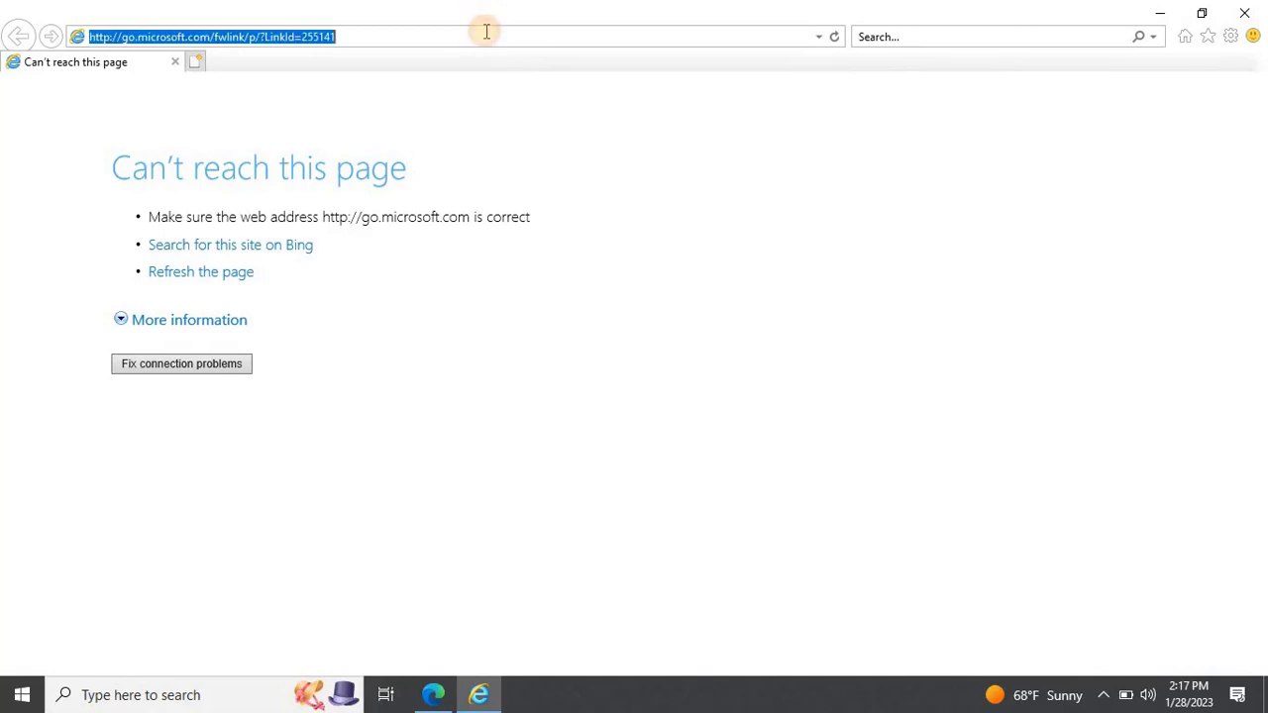
text(https://scl0cbf150236c2/)
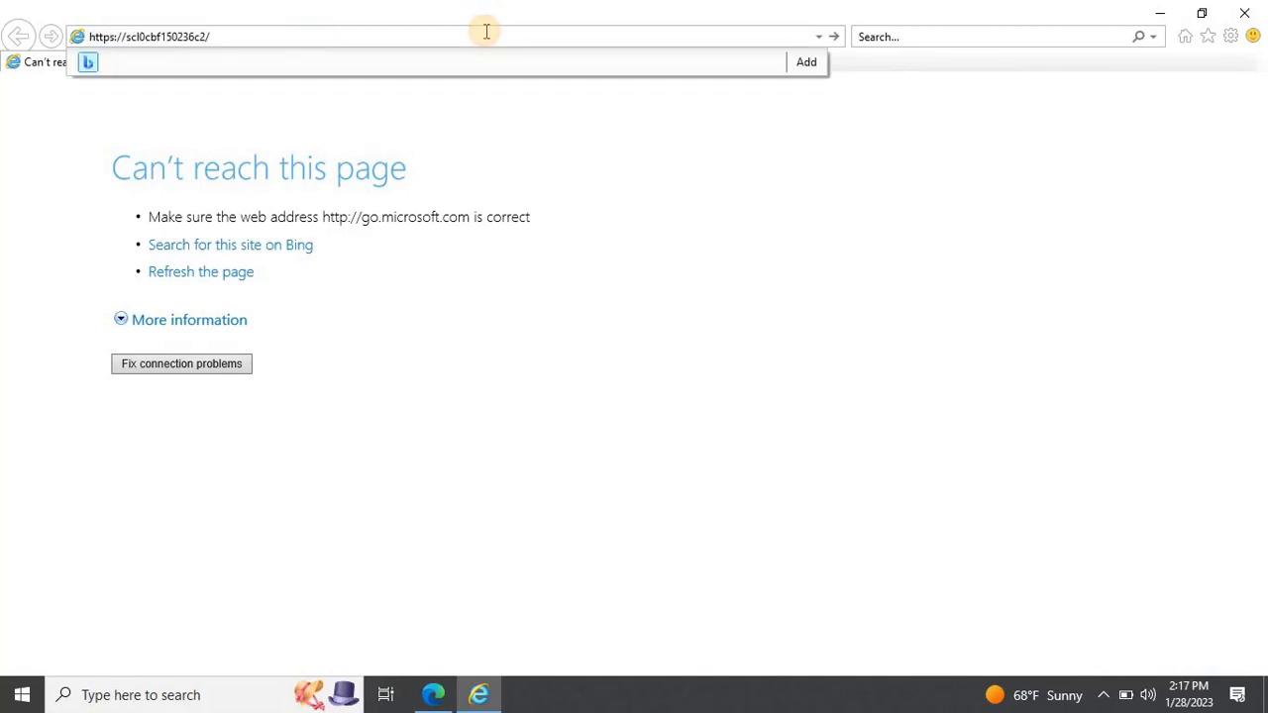
key(Return)
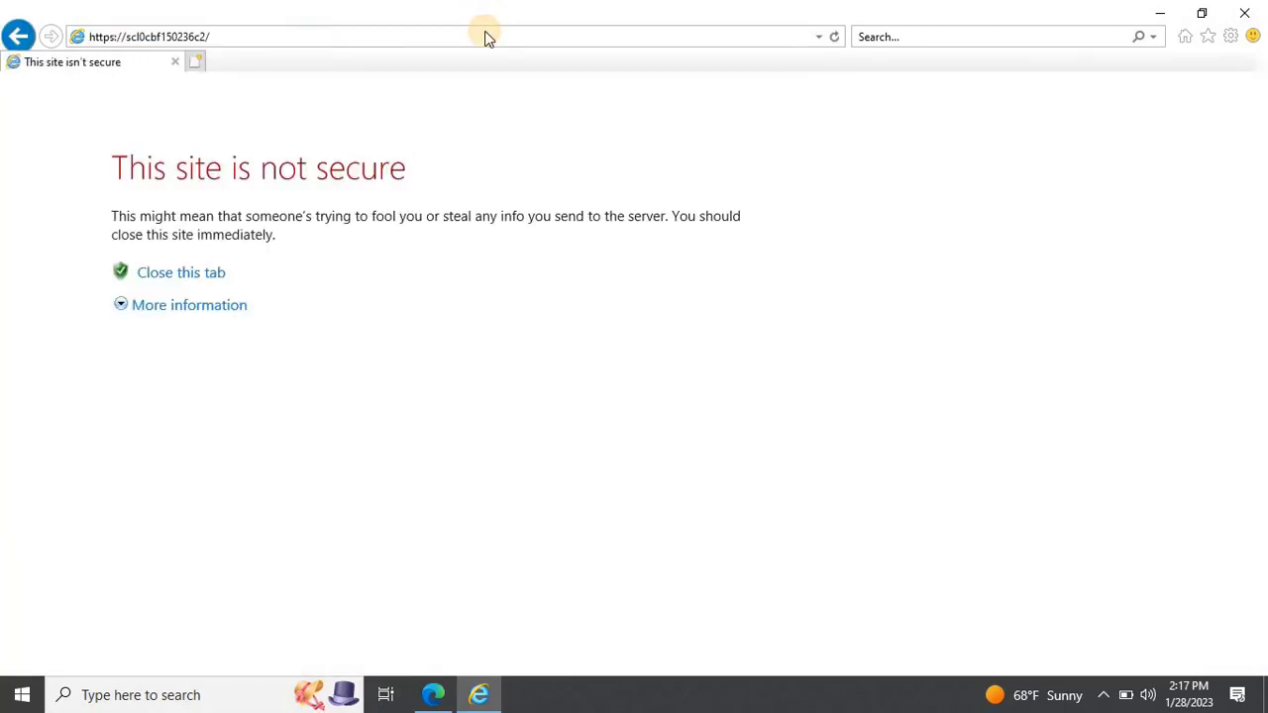
click(218, 307)
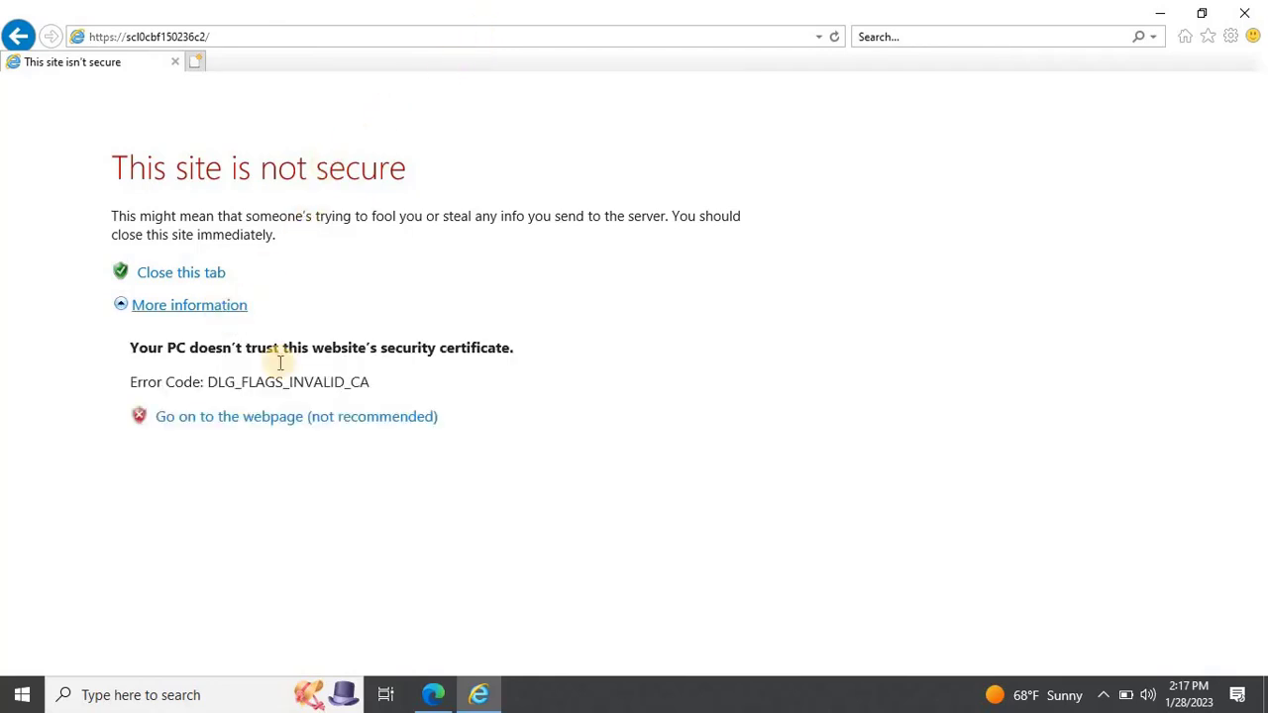
click(288, 420)
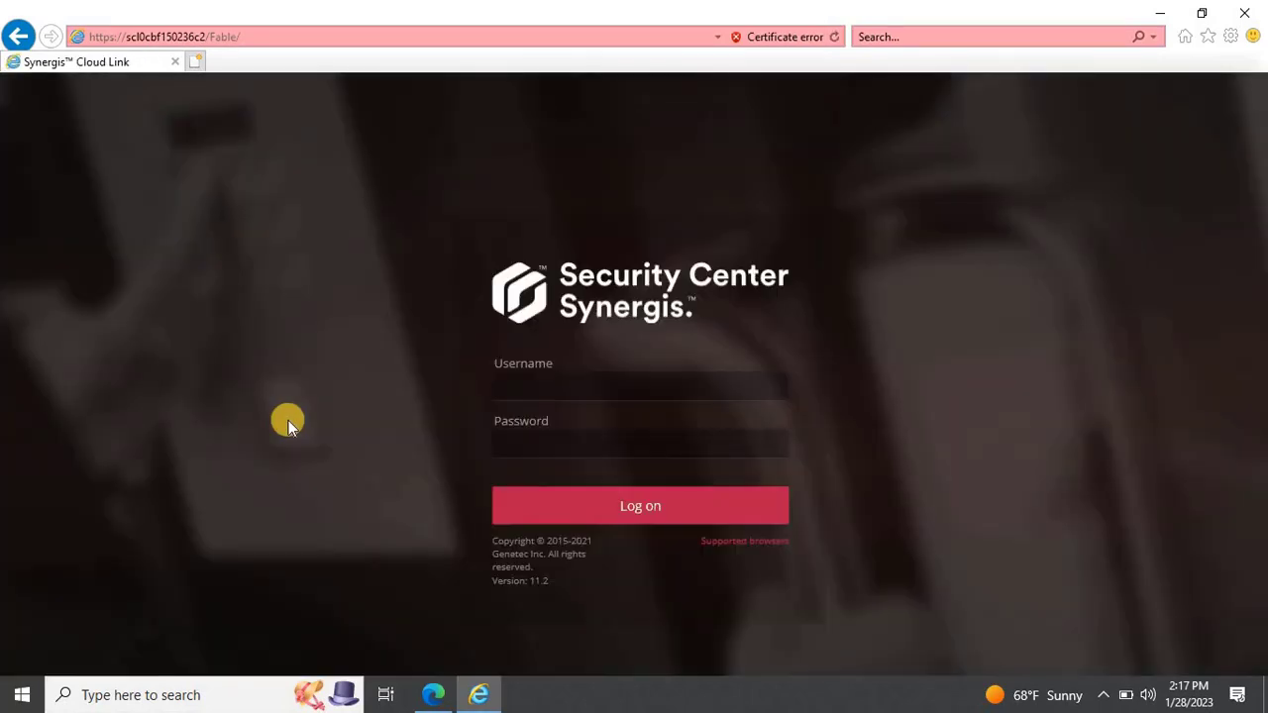
Step: Log on as admin with the account password, checking the password in plain text first
click(519, 394)
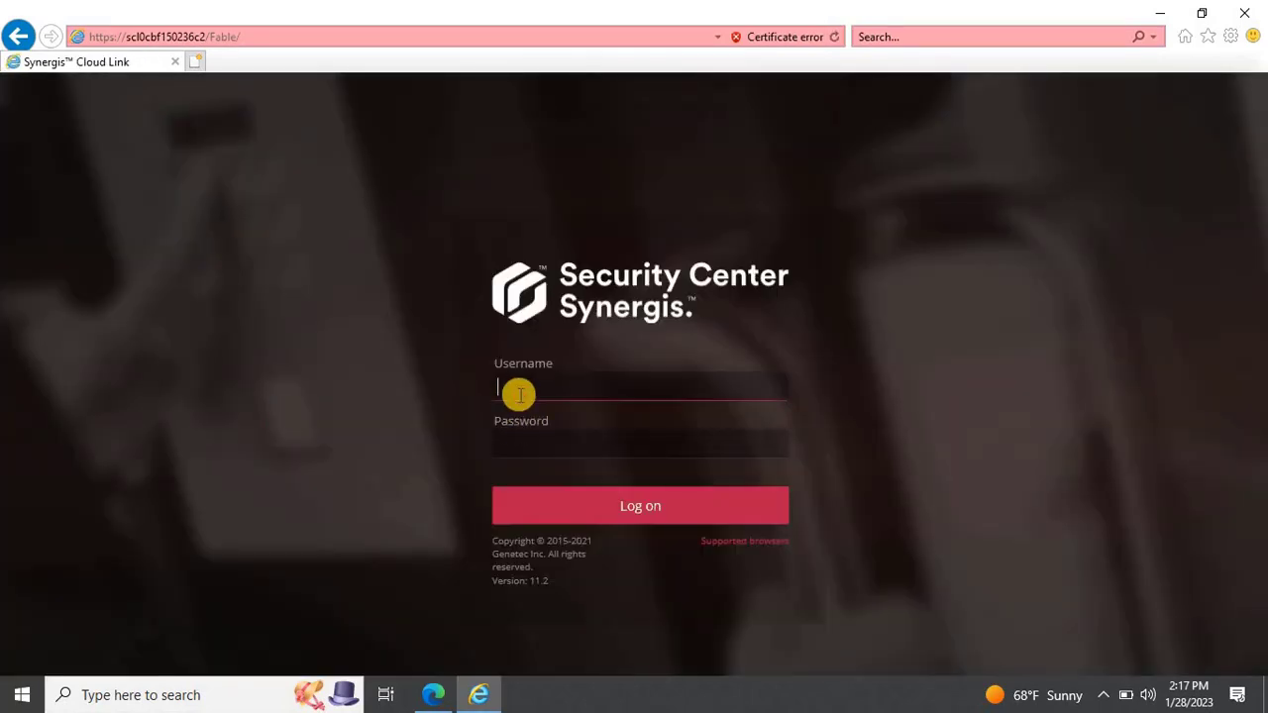
text(ADMIN)
key(BackSpace)
key(BackSpace)
key(BackSpace)
key(BackSpace)
key(BackSpace)
text(admin)
click(519, 438)
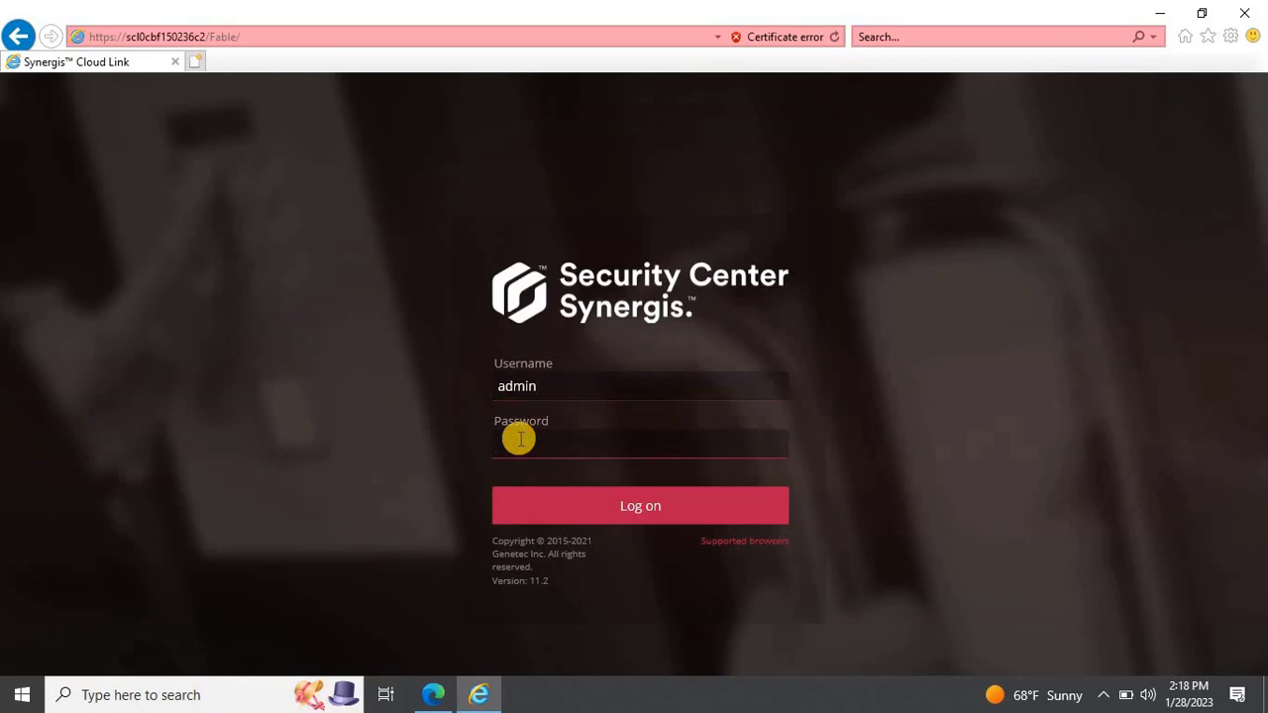
text(********)
click(773, 447)
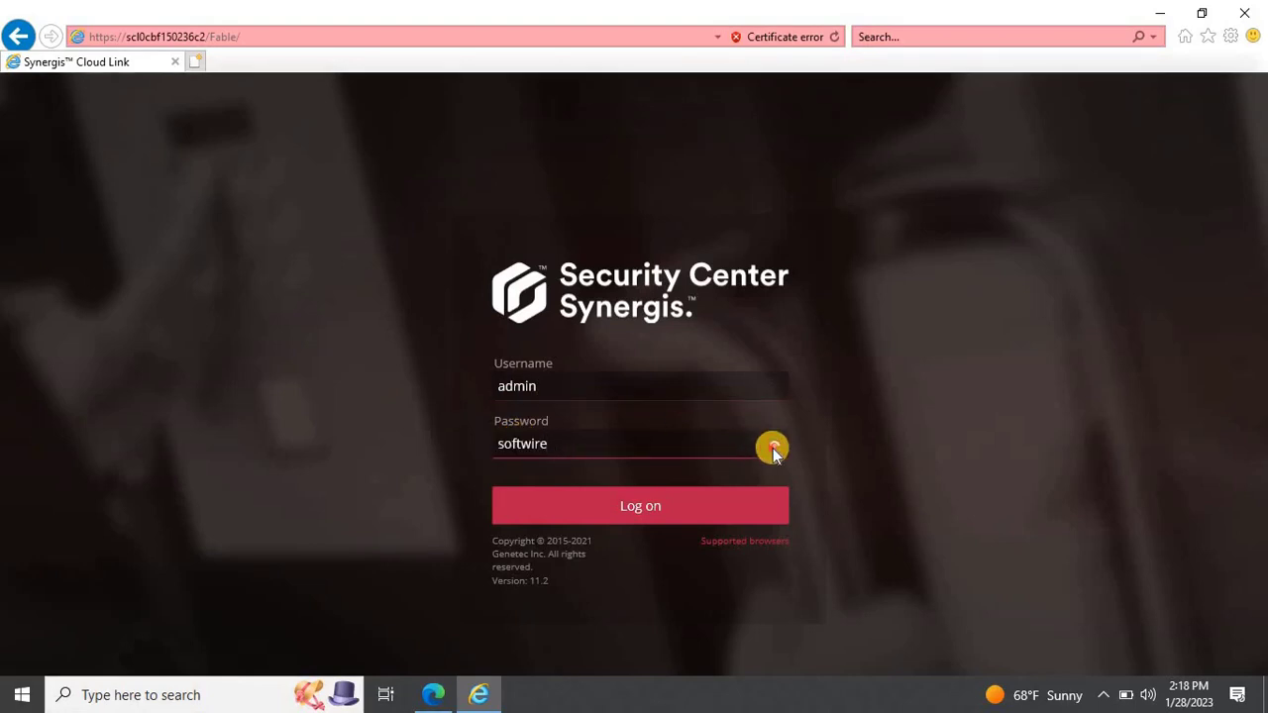
click(688, 506)
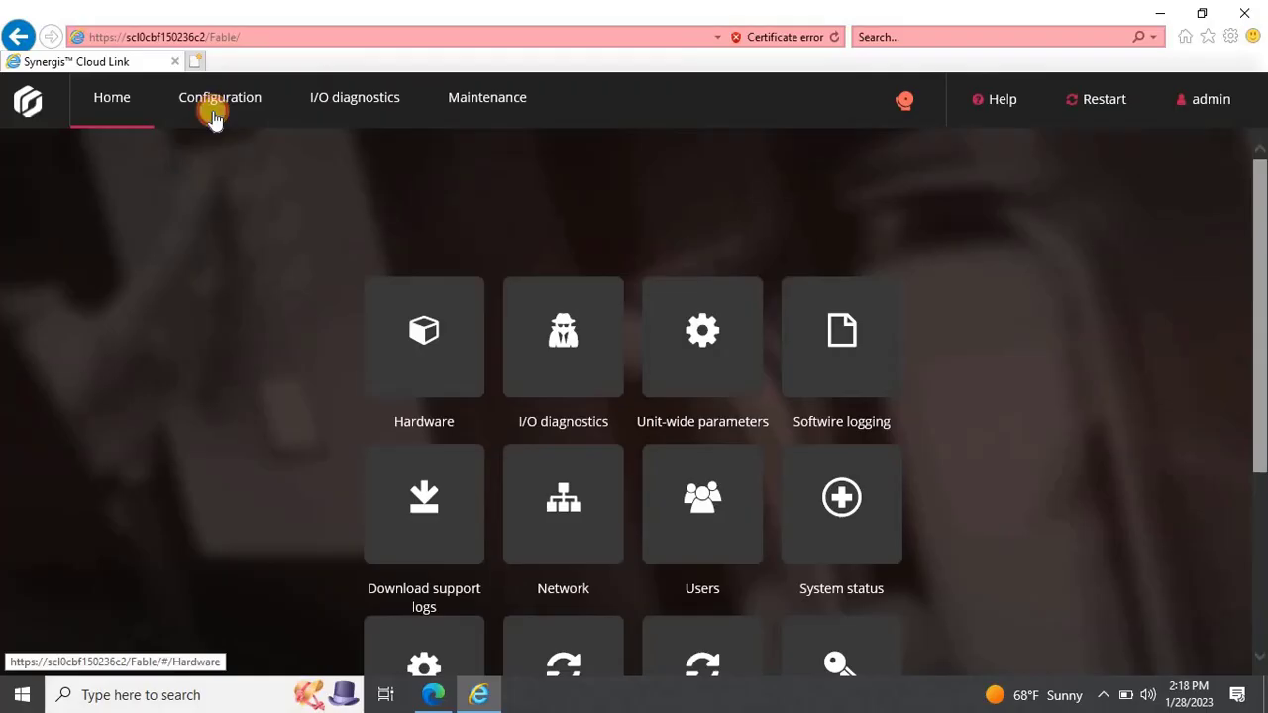
Step: Open Configuration > Network and scroll down to the LAN1 network settings
click(213, 111)
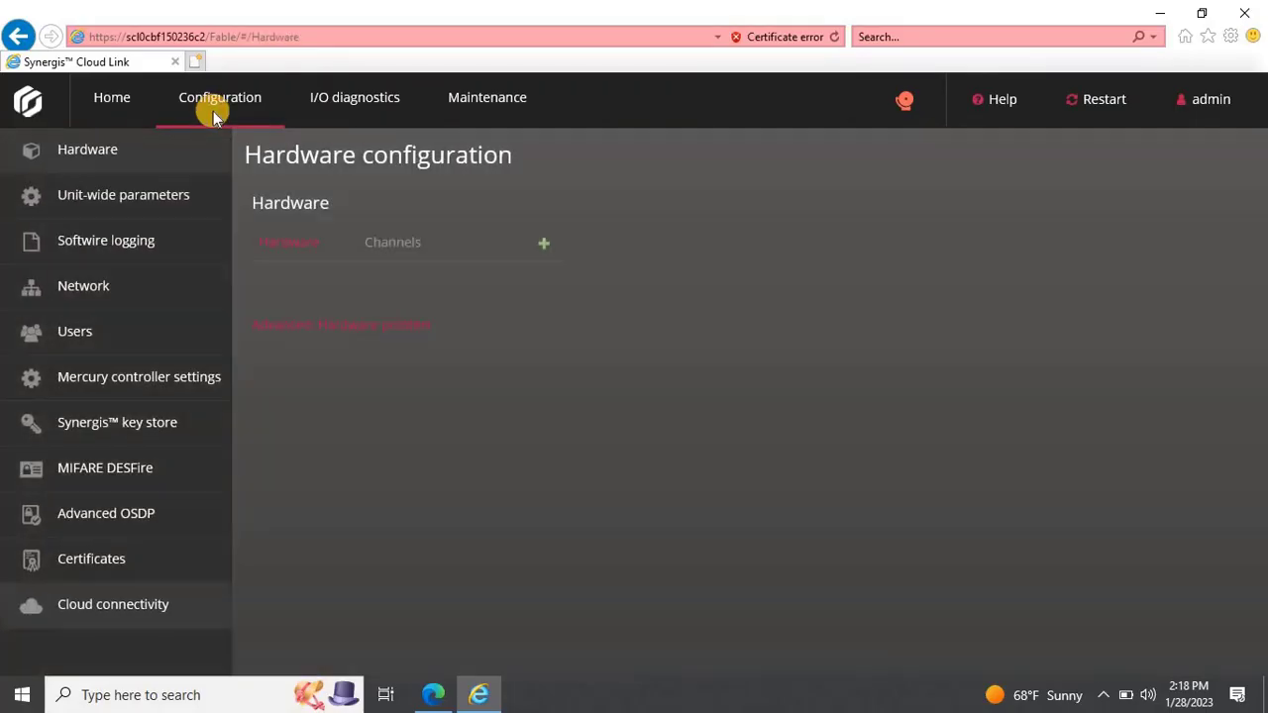
click(128, 283)
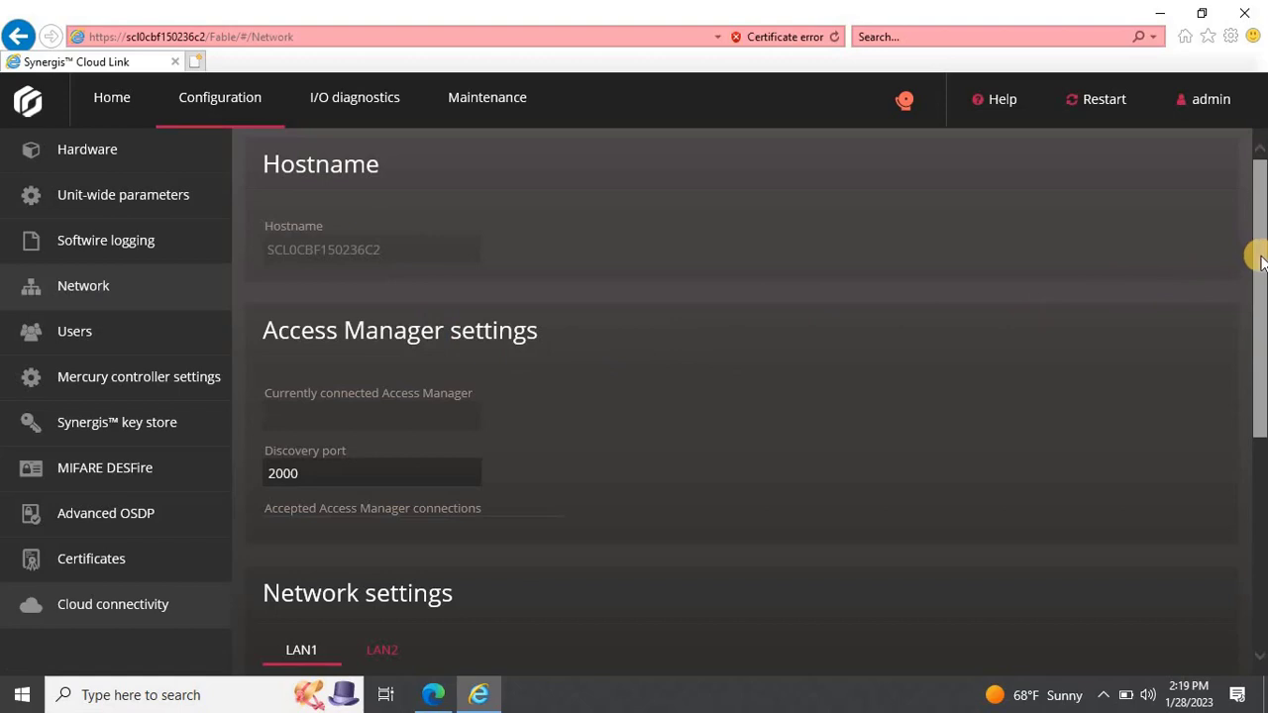
drag(1259, 261, 1259, 466)
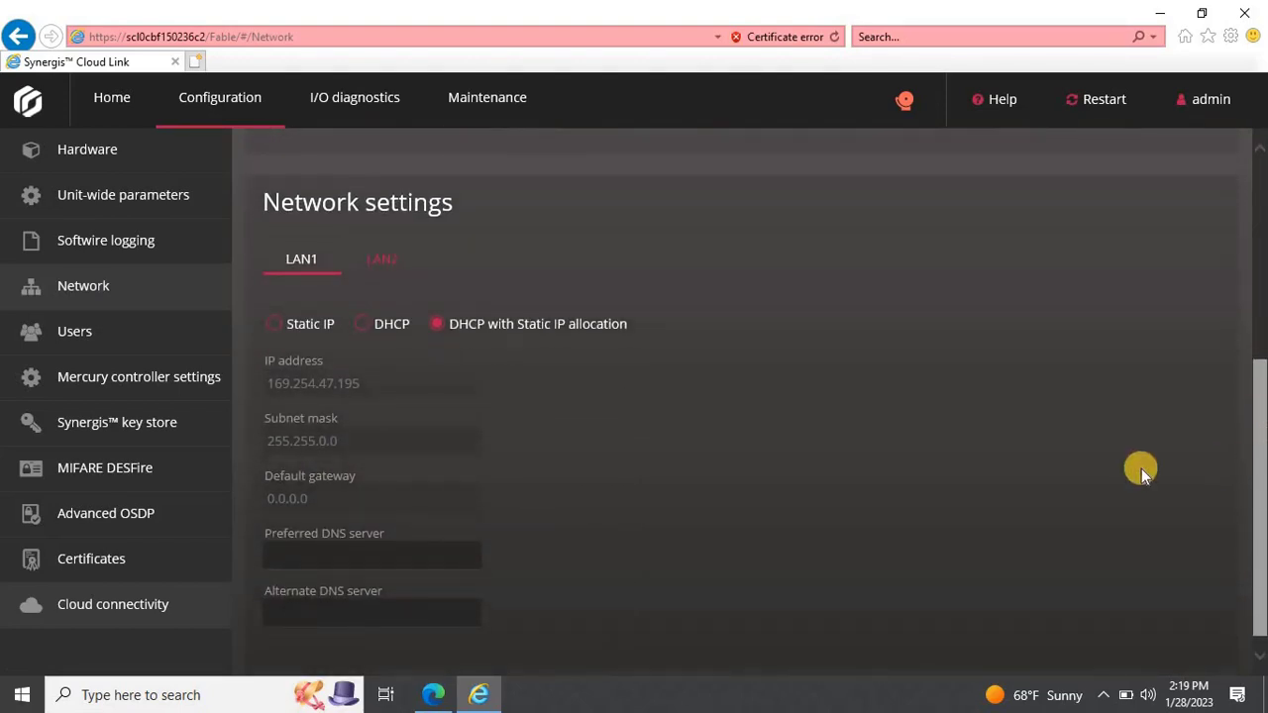
Step: Give LAN1 static IP 192.168.100.151, mask 255.255.255.0, gateway and DNS 192.168.100.150, and save
click(274, 324)
click(392, 381)
key(BackSpace)
key(BackSpace)
key(BackSpace)
key(BackSpace)
key(BackSpace)
key(BackSpace)
key(BackSpace)
key(BackSpace)
key(BackSpace)
key(BackSpace)
key(BackSpace)
key(BackSpace)
key(BackSpace)
key(BackSpace)
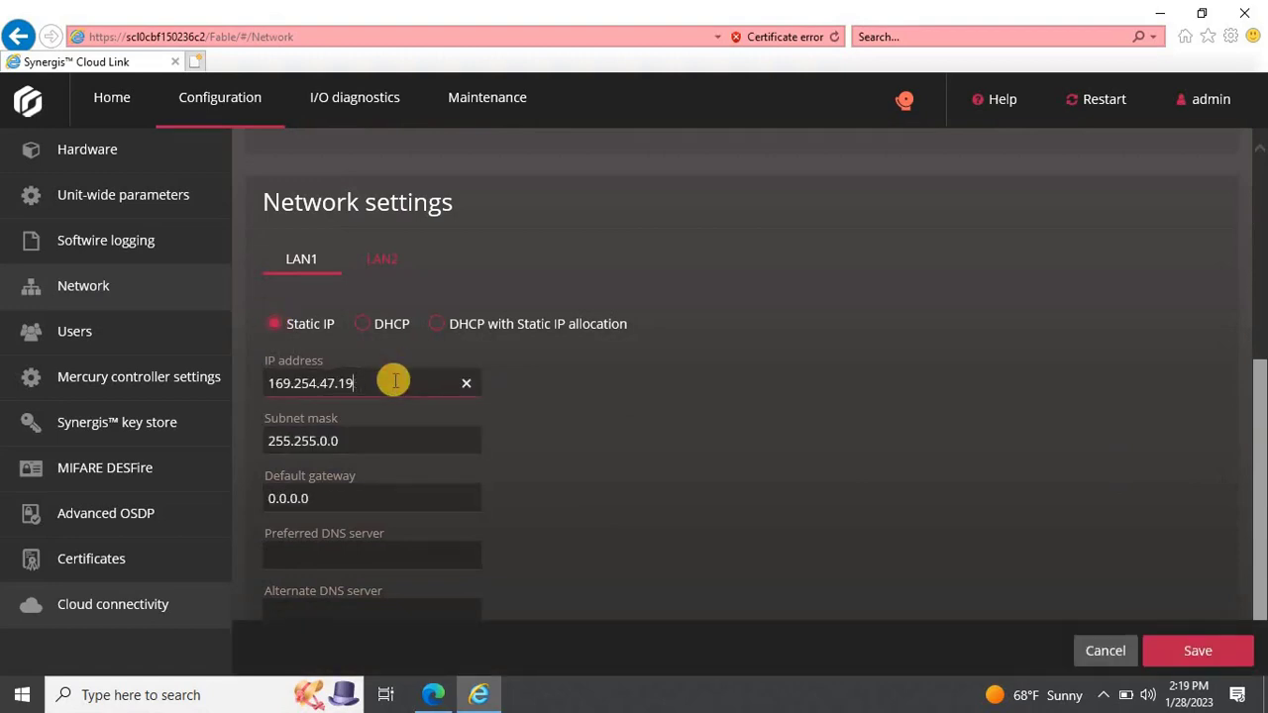
text(192.168.100.151)
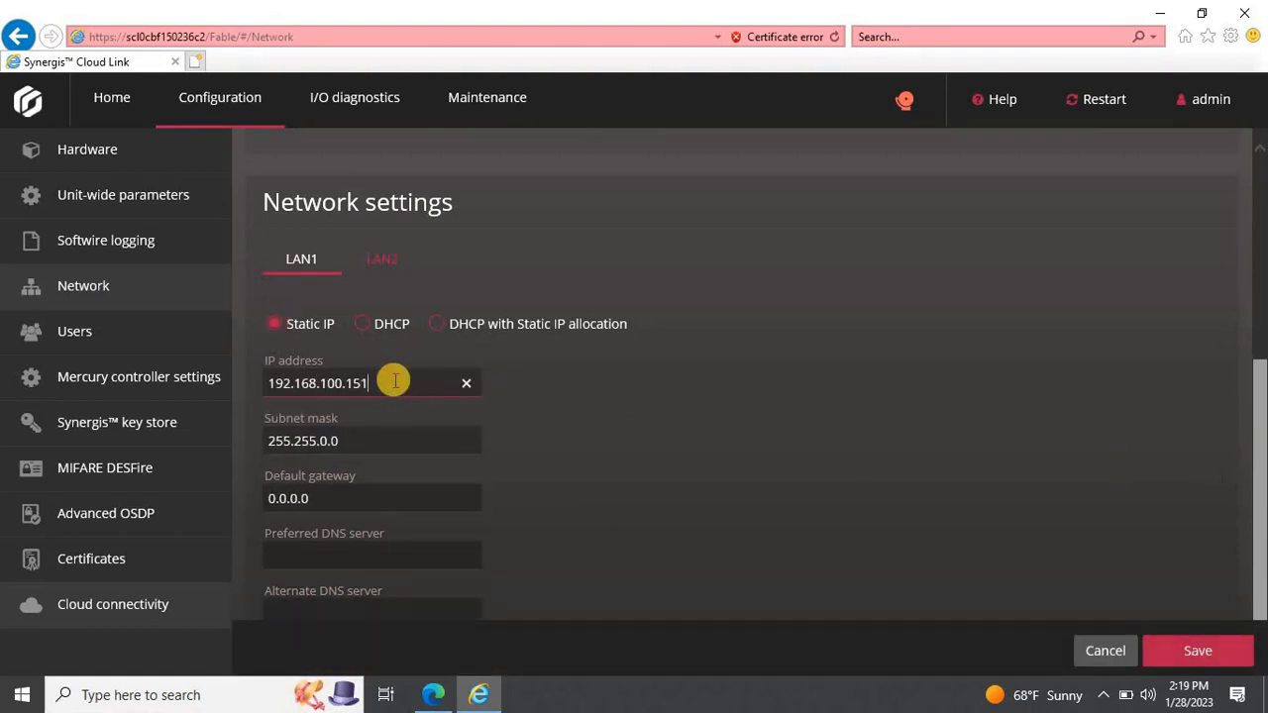
key(Tab)
text(255.255.255.0)
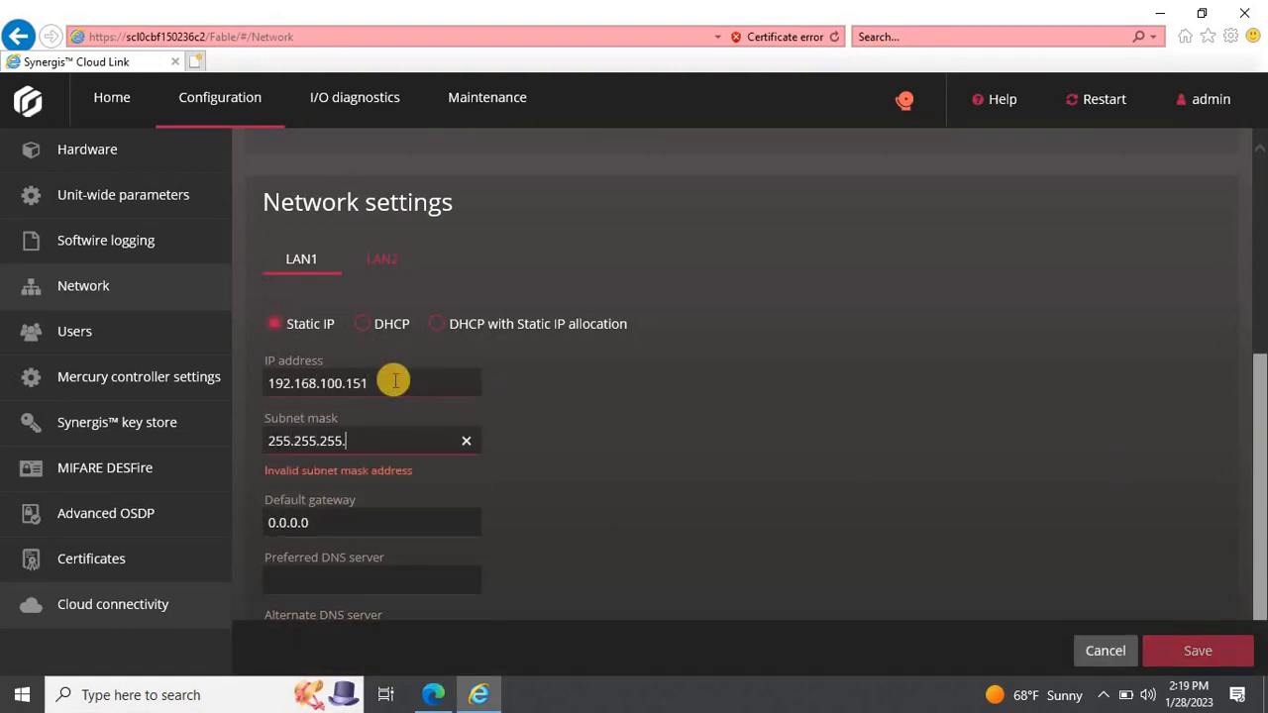
key(Tab)
text(192.168.100.150)
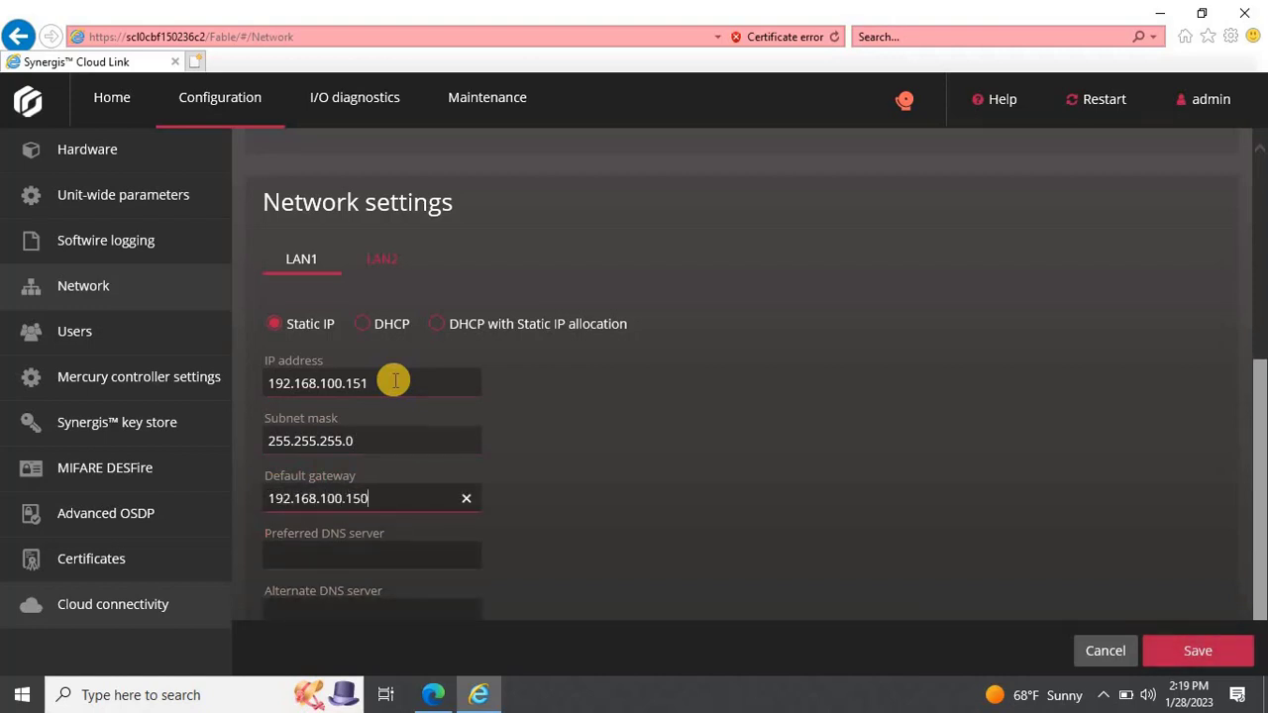
key(Tab)
text(192.168.100.150)
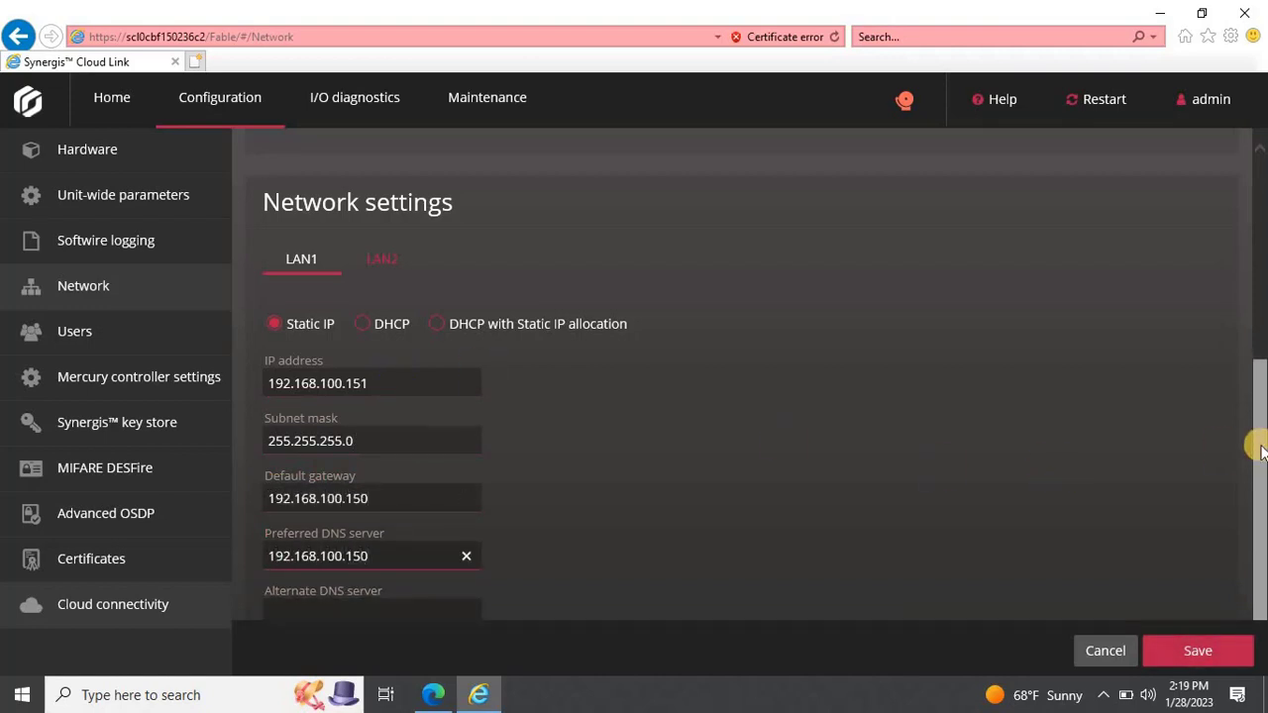
drag(1254, 445, 1254, 452)
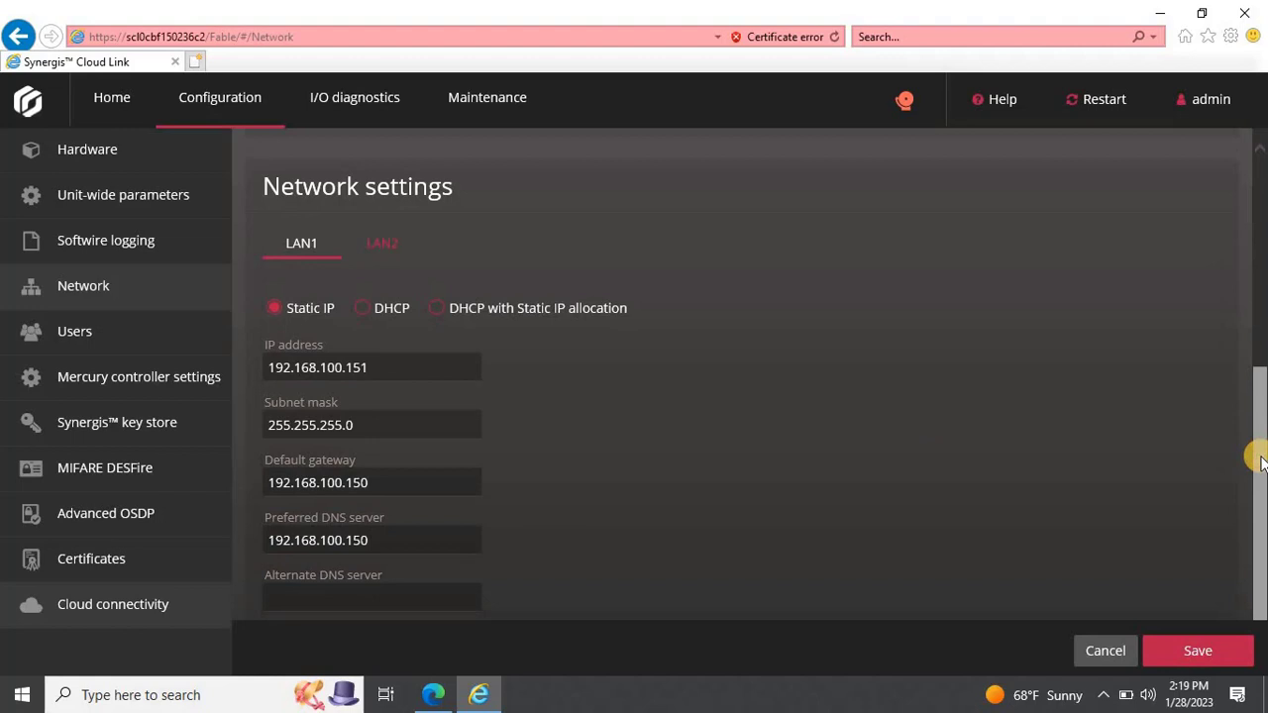
click(1202, 652)
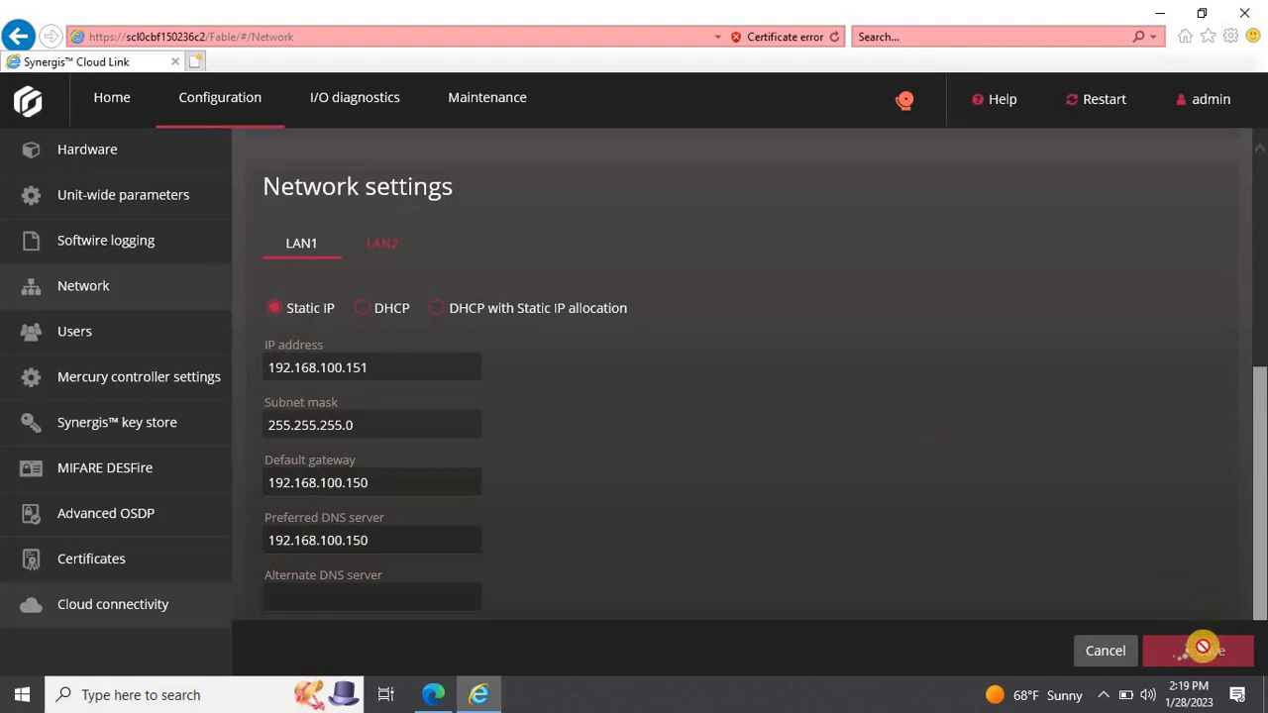
Step: Reselect Static IP for LAN1, clear the DNS entry, and save LAN1 again
click(386, 260)
click(320, 246)
click(273, 308)
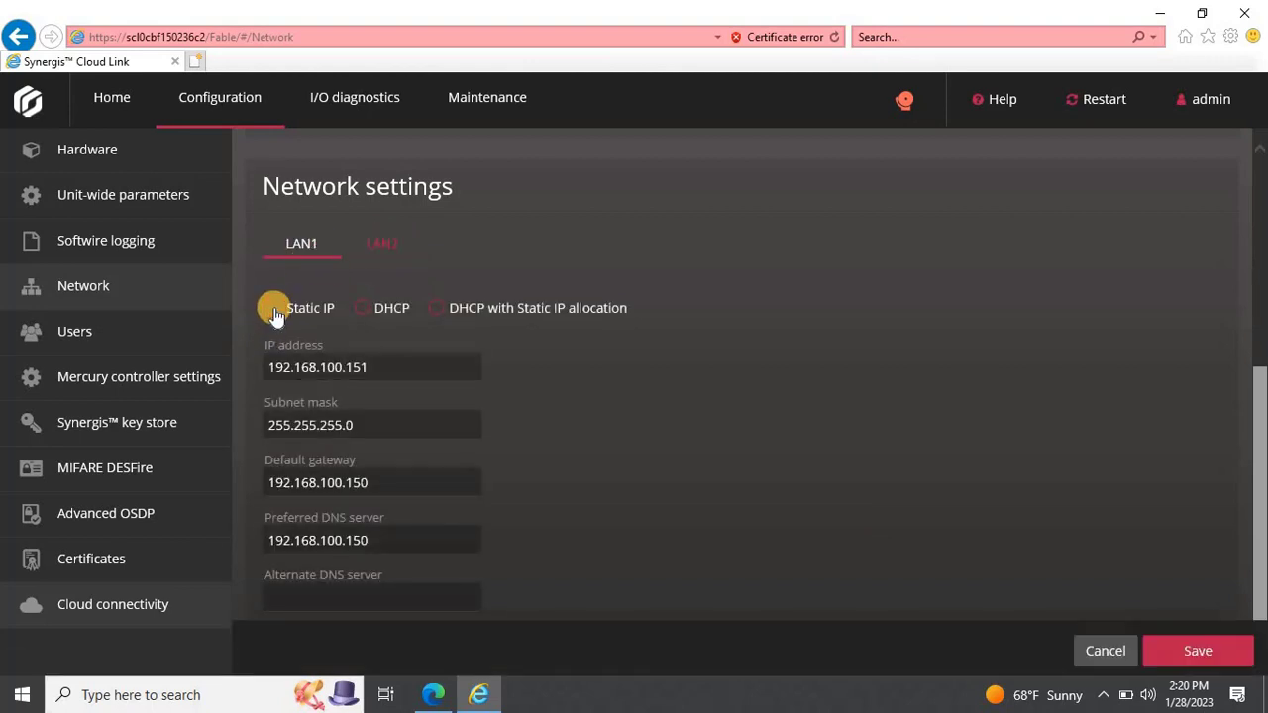
click(1179, 656)
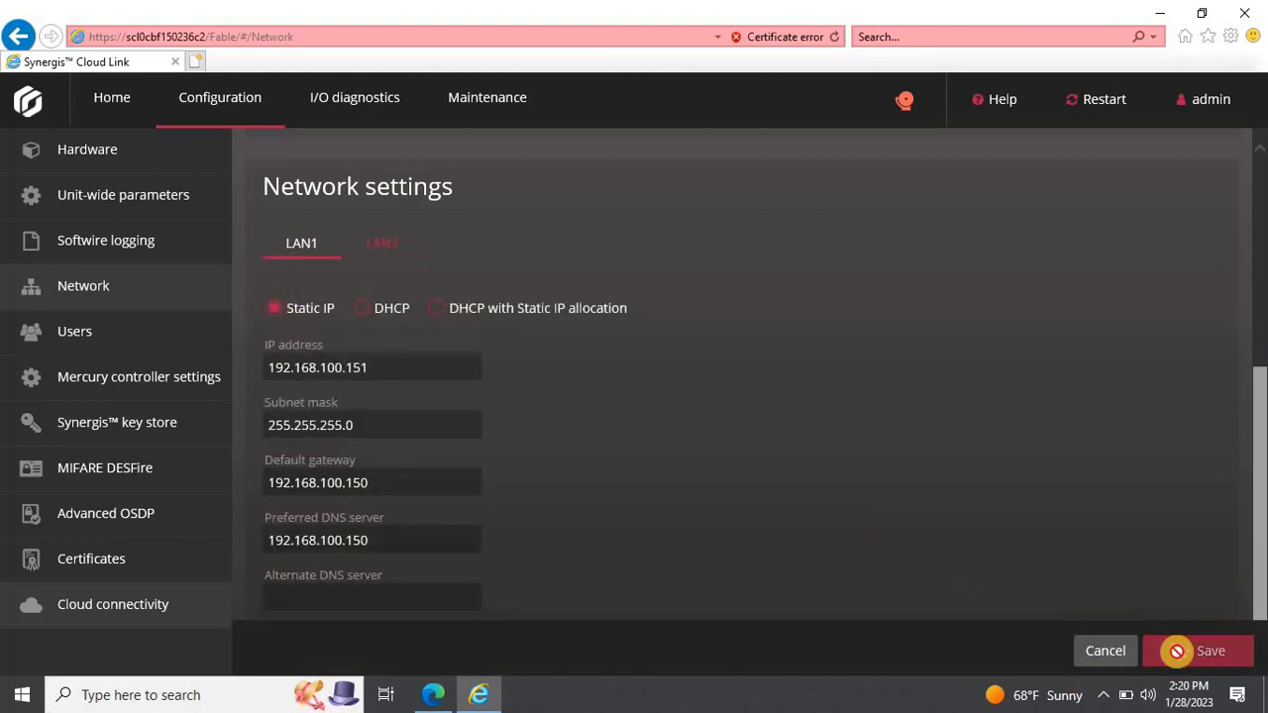
key(BackSpace)
key(BackSpace)
key(BackSpace)
key(BackSpace)
key(BackSpace)
key(BackSpace)
key(BackSpace)
key(BackSpace)
key(BackSpace)
key(BackSpace)
key(BackSpace)
key(BackSpace)
key(BackSpace)
key(BackSpace)
key(BackSpace)
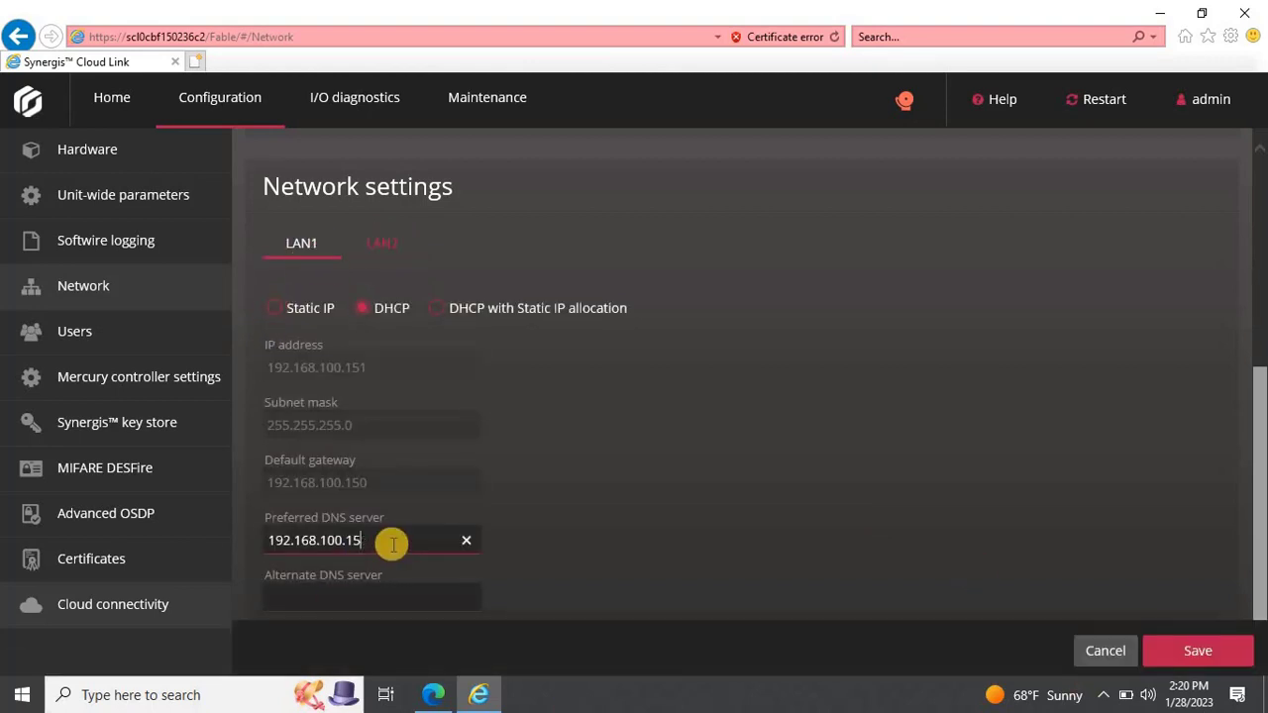
click(1188, 651)
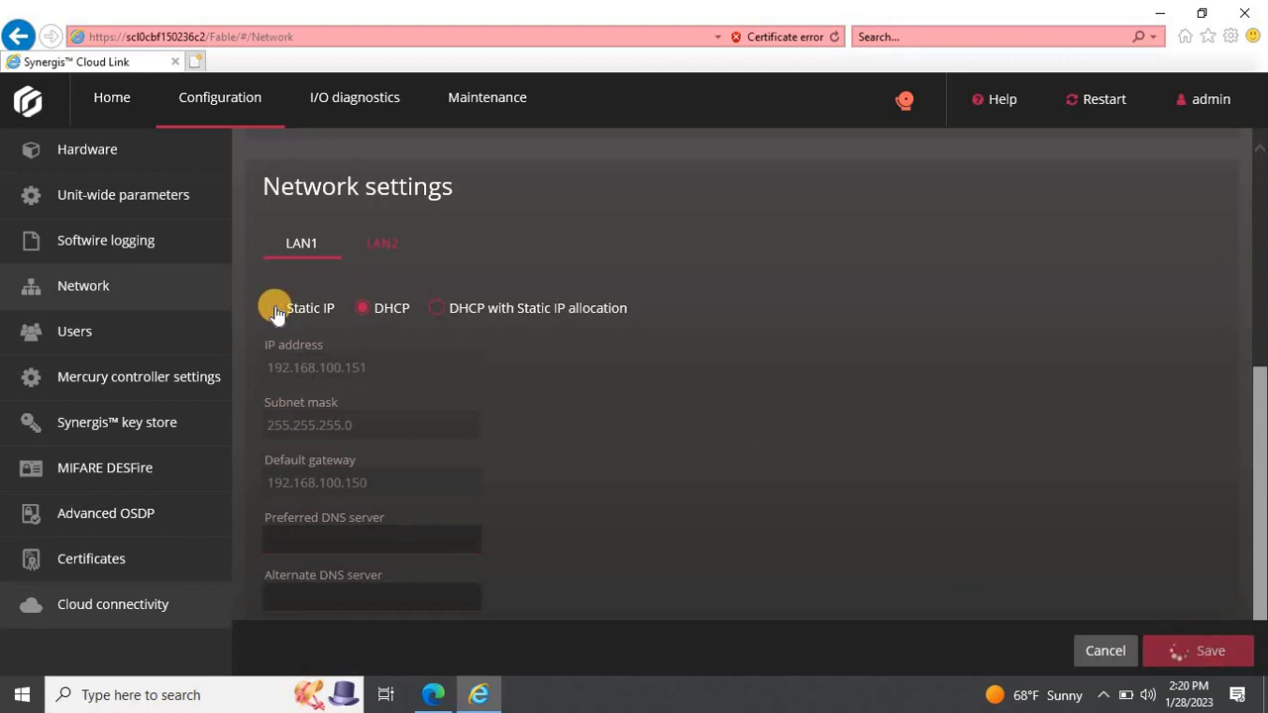
click(275, 308)
click(1183, 650)
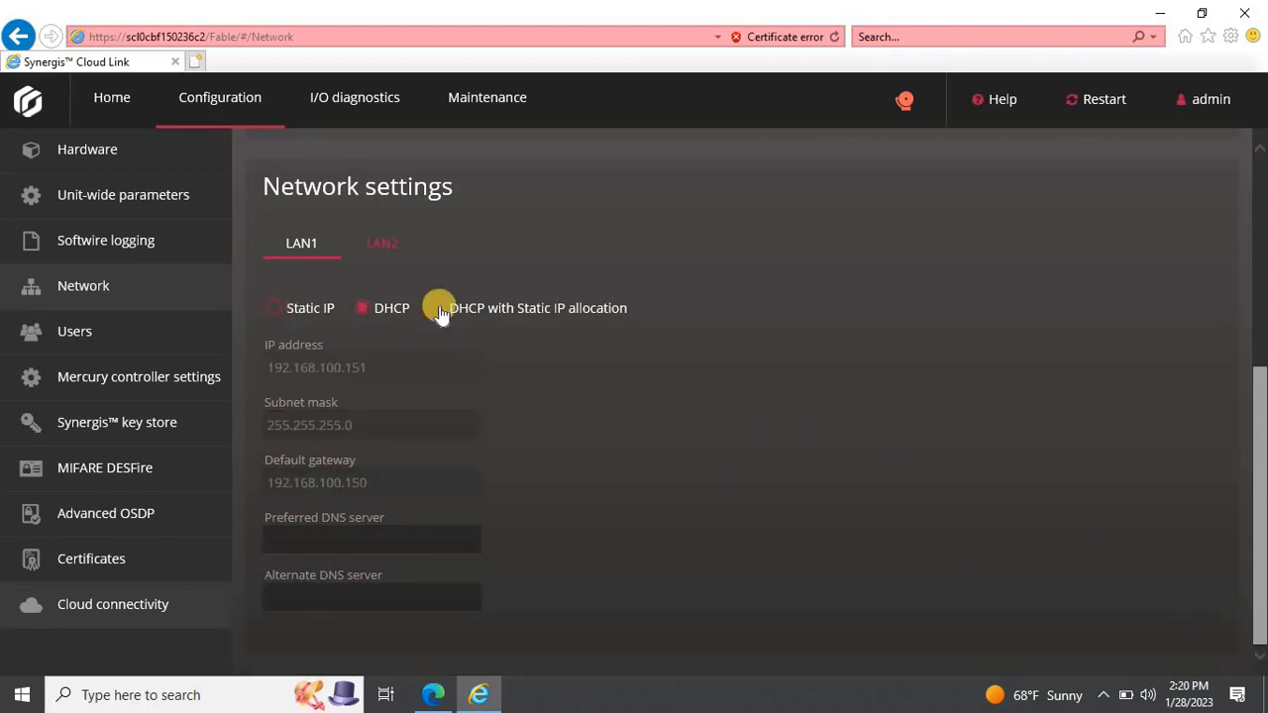
Step: Give LAN2 static IP 192.168.100.152 with gateway 192.168.100.150 and save
click(381, 238)
click(273, 307)
double_click(379, 365)
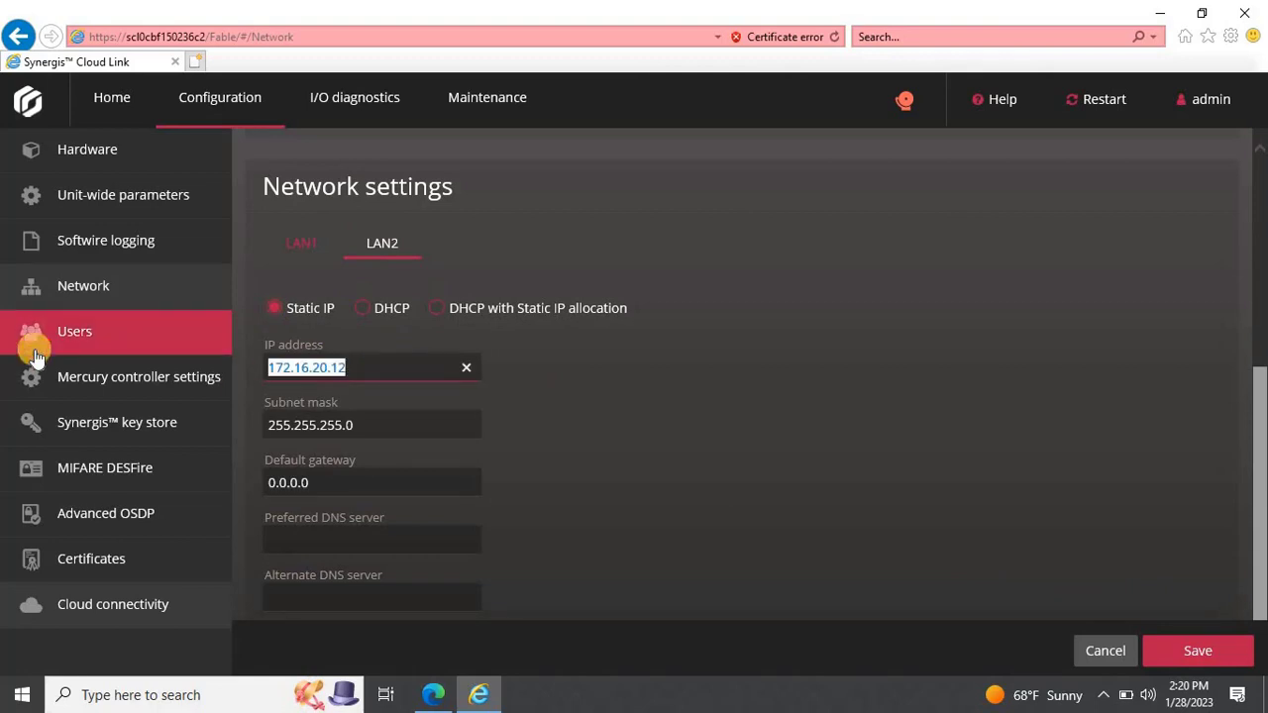
text(192.168.100.152)
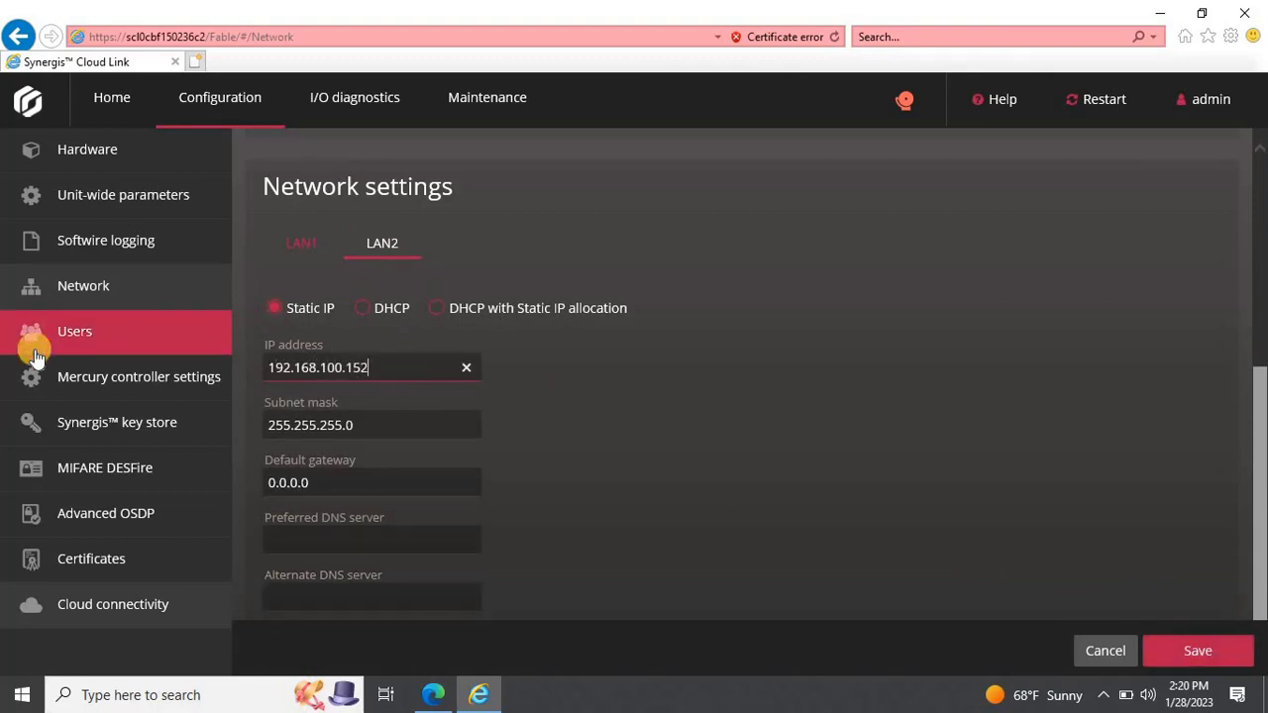
key(Tab)
key(Tab)
text(192.168.100.150)
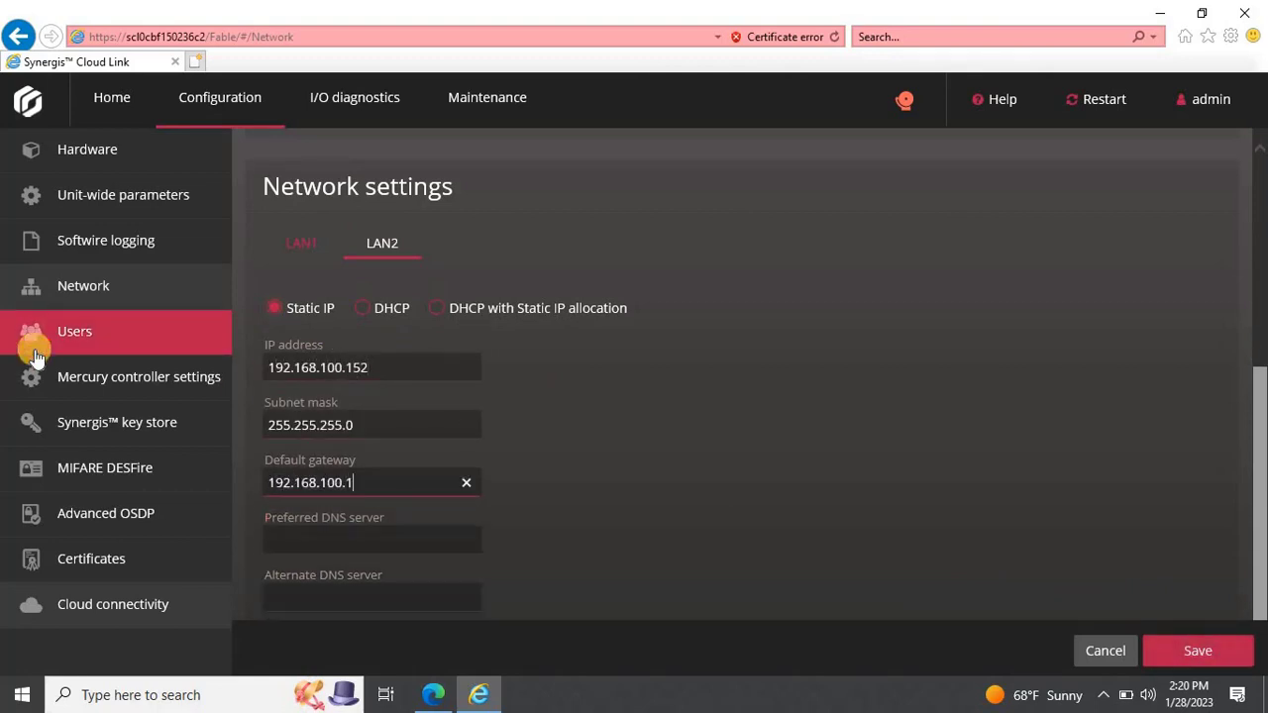
click(1198, 654)
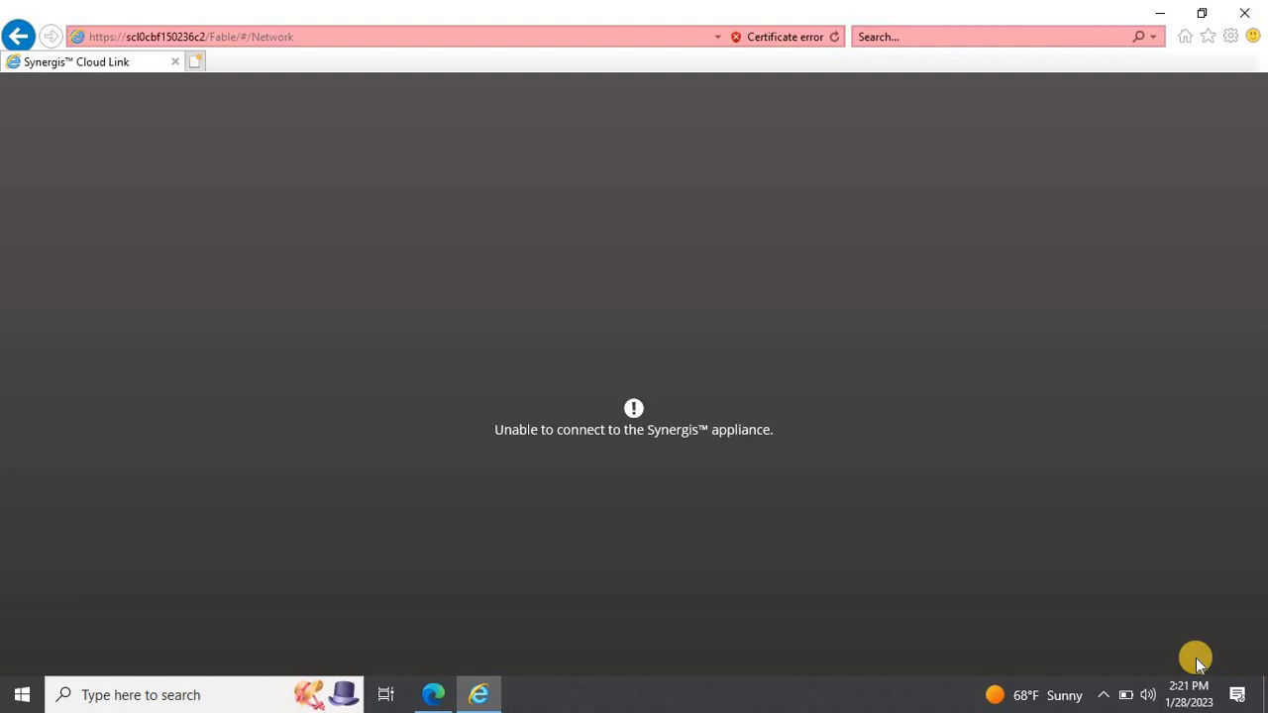
click(364, 36)
click(351, 31)
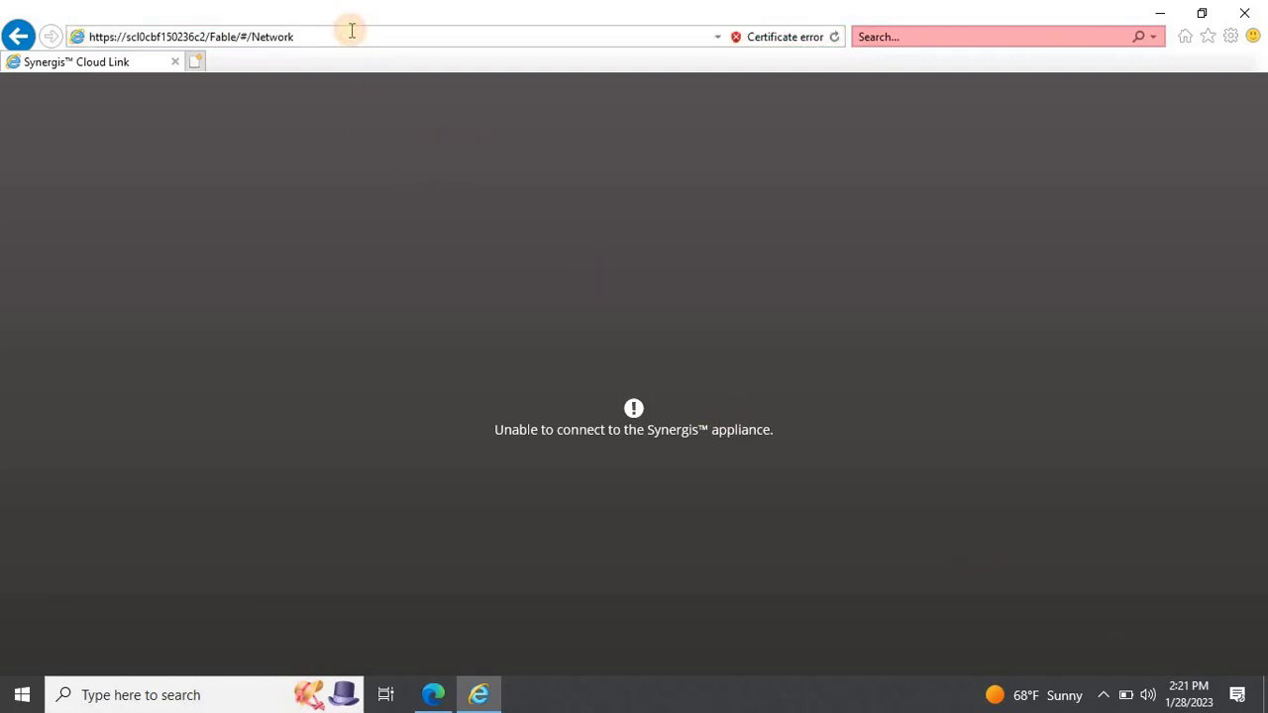
key(BackSpace)
key(BackSpace)
key(BackSpace)
key(BackSpace)
key(BackSpace)
key(BackSpace)
key(BackSpace)
key(BackSpace)
key(BackSpace)
key(BackSpace)
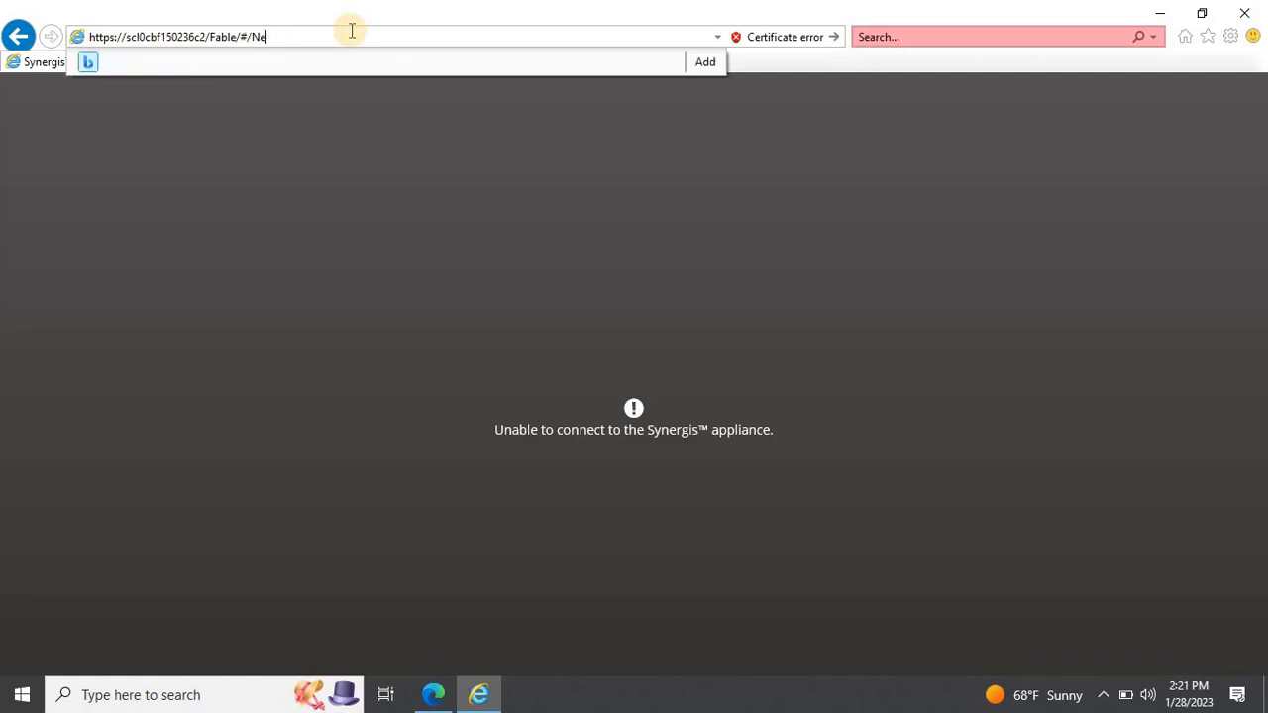
key(BackSpace)
key(BackSpace)
key(BackSpace)
key(BackSpace)
key(BackSpace)
key(BackSpace)
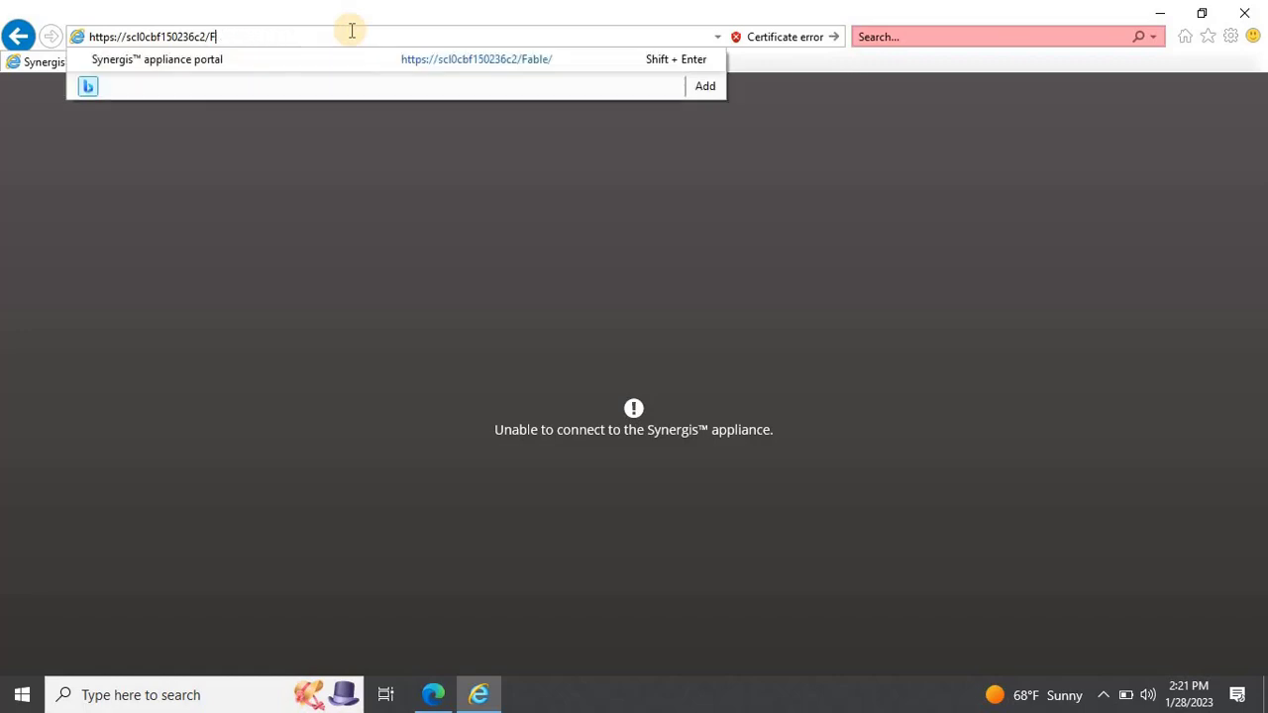
key(Return)
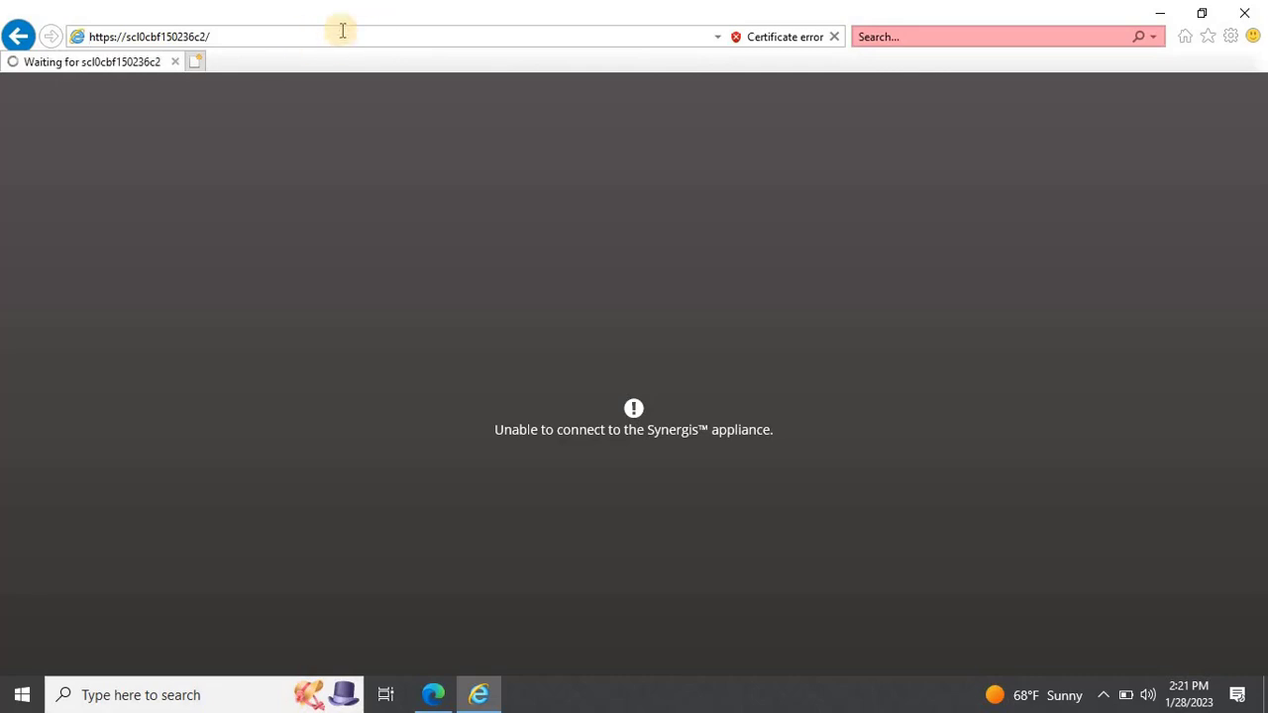
click(341, 31)
key(BackSpace)
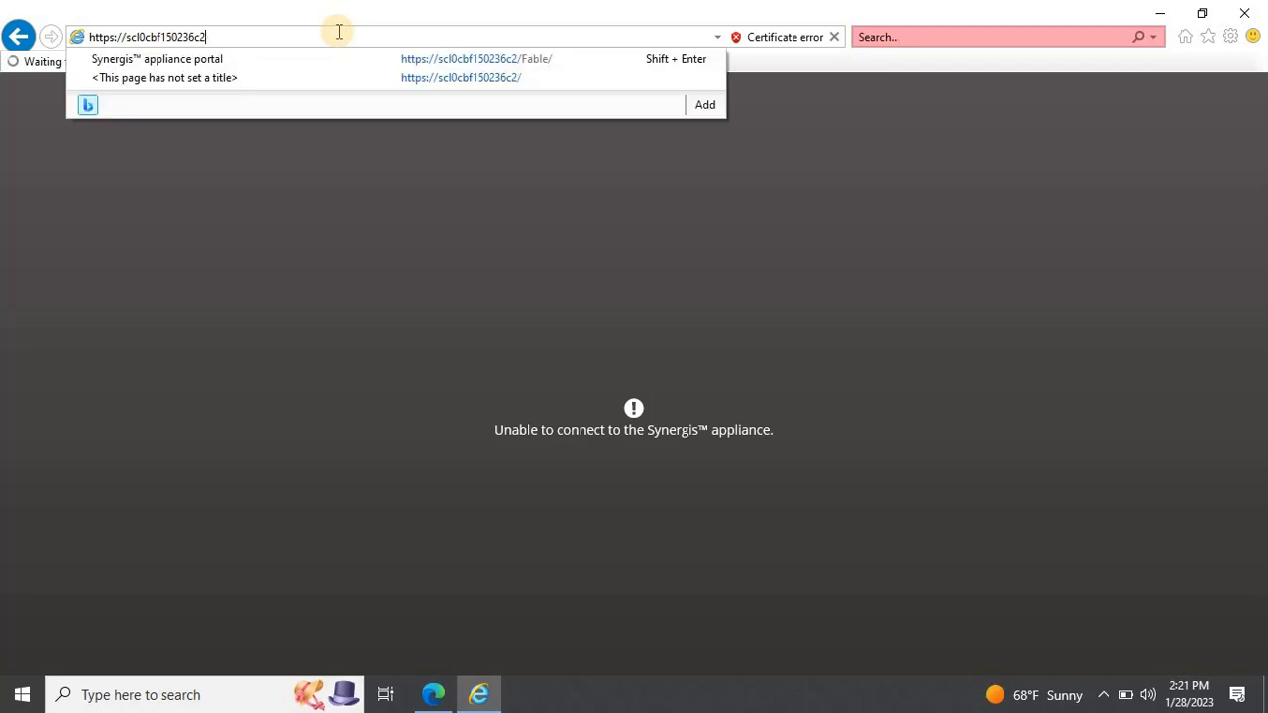
key(BackSpace)
key(BackSpace)
key(BackSpace)
key(BackSpace)
key(BackSpace)
key(BackSpace)
key(BackSpace)
key(BackSpace)
key(BackSpace)
key(BackSpace)
key(BackSpace)
key(BackSpace)
key(BackSpace)
key(BackSpace)
key(BackSpace)
key(BackSpace)
key(BackSpace)
key(BackSpace)
key(BackSpace)
key(BackSpace)
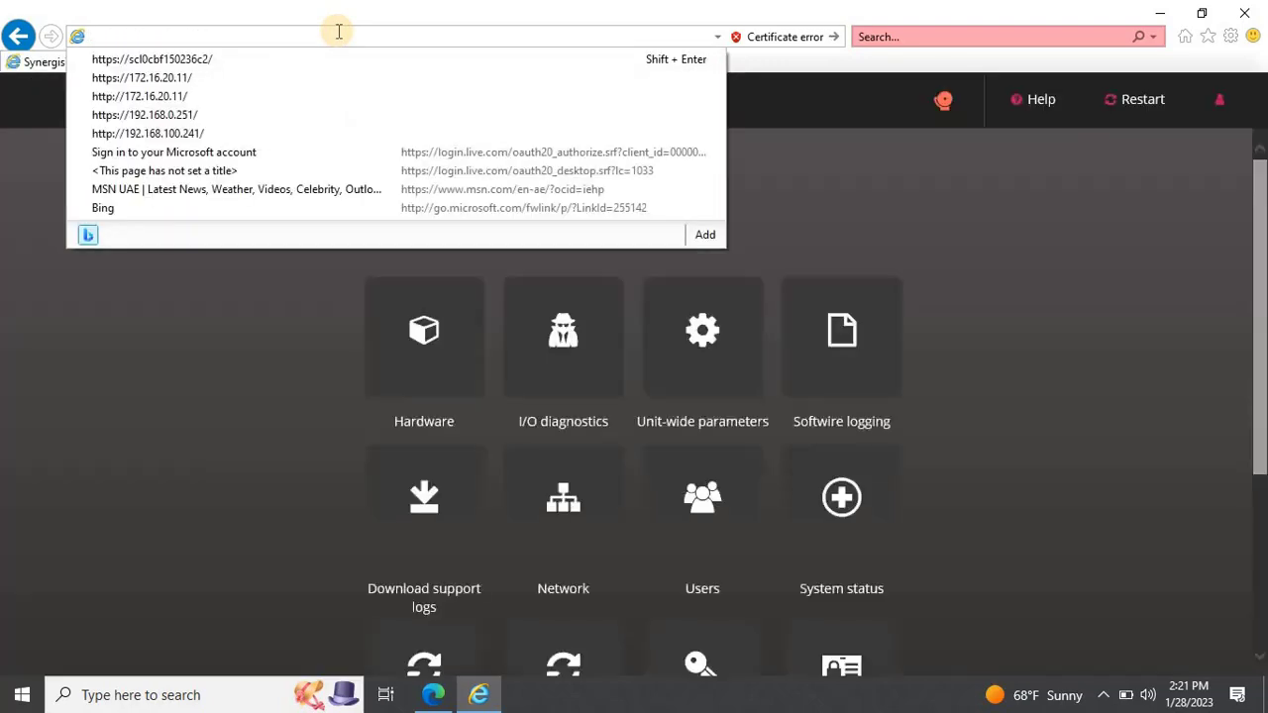
Step: Log back in as admin with the password and open the Configuration section
click(608, 383)
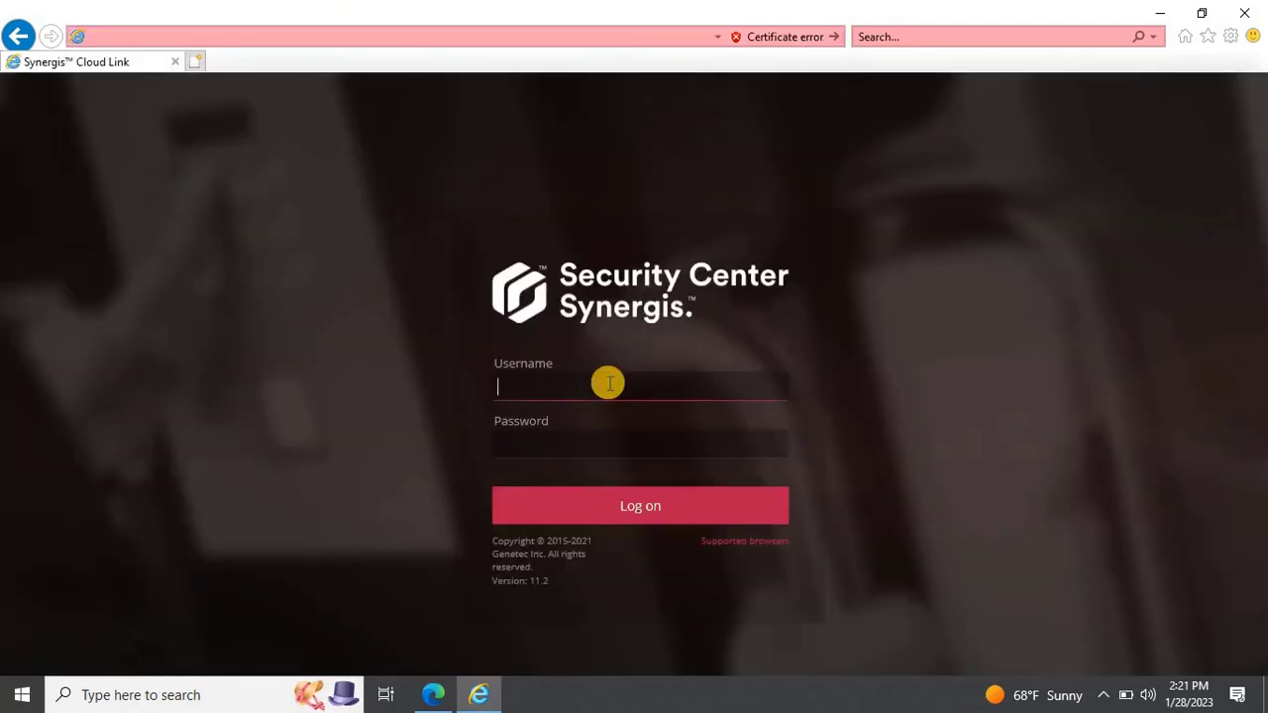
text(admin)
key(Tab)
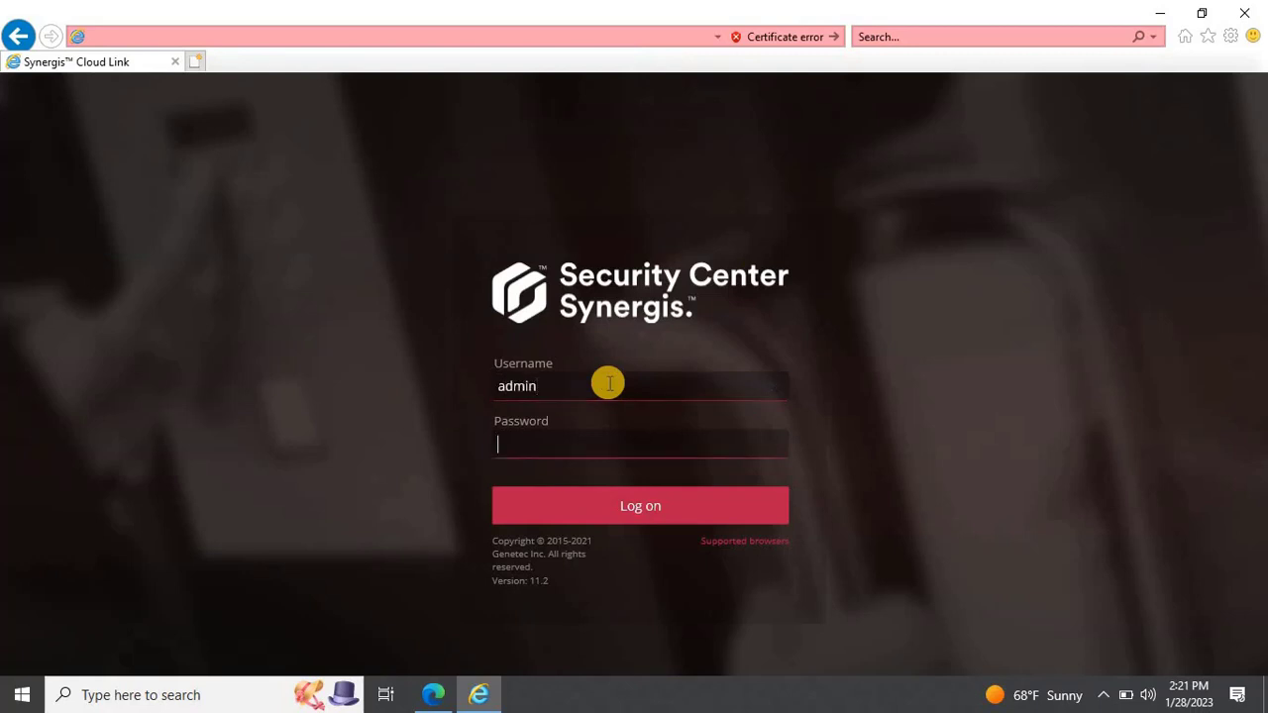
text(••••••••)
click(597, 507)
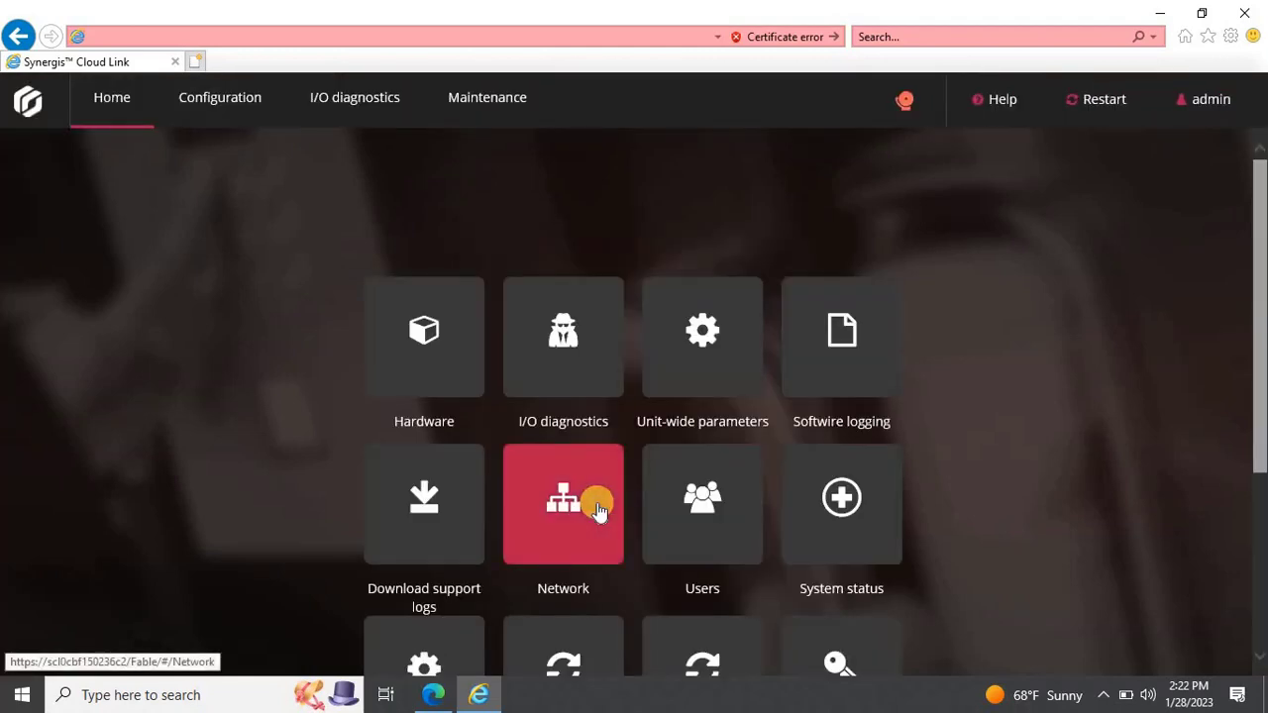
click(231, 101)
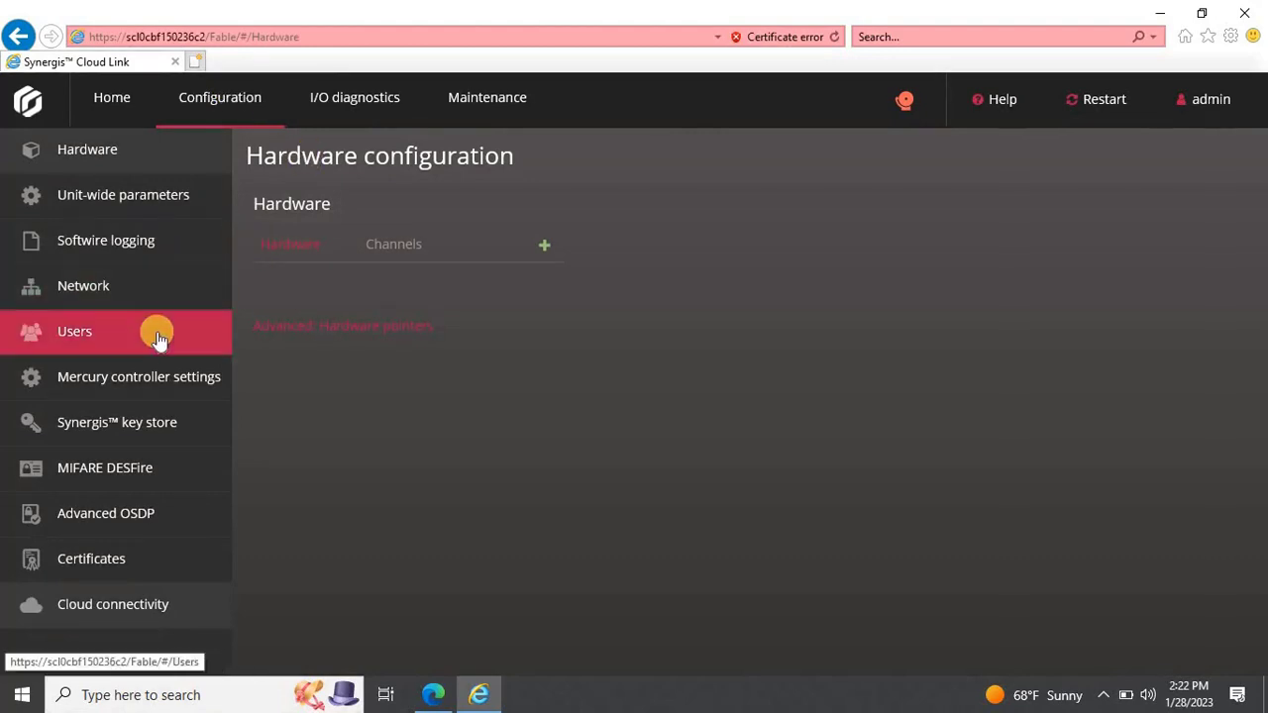
Step: Open the admin user settings, enter the current password, and type a new password
click(158, 336)
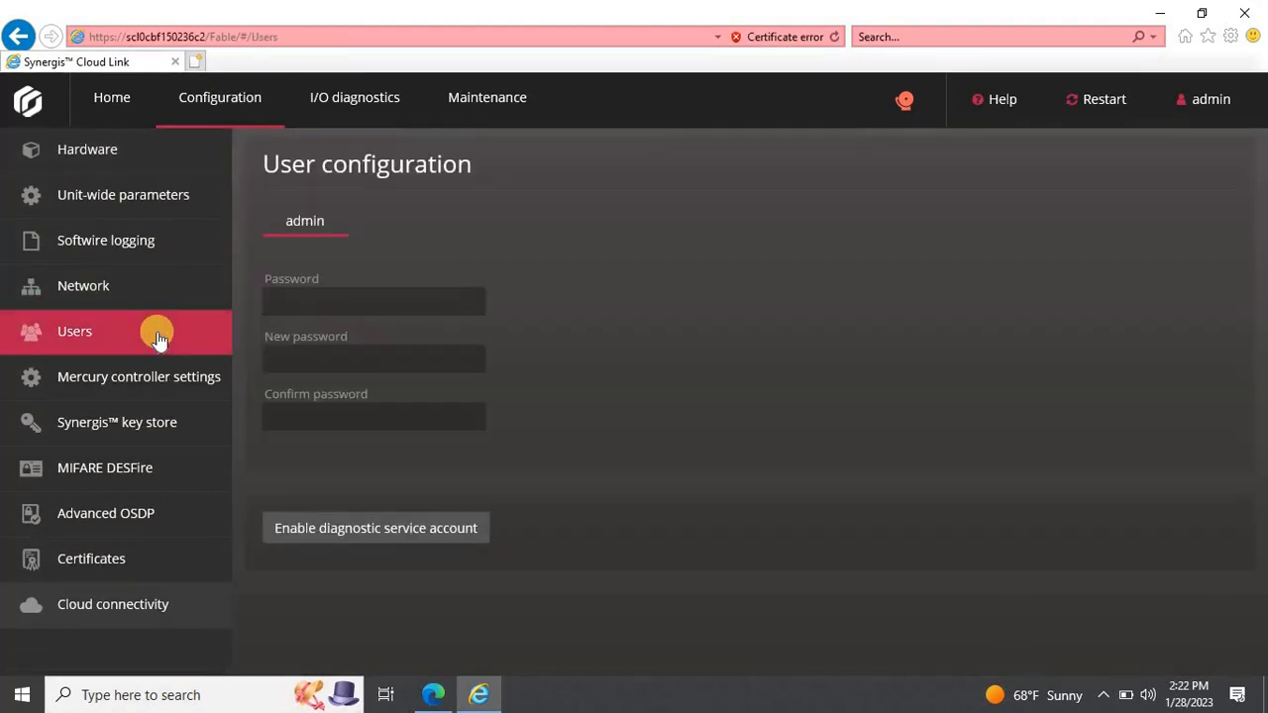
click(325, 306)
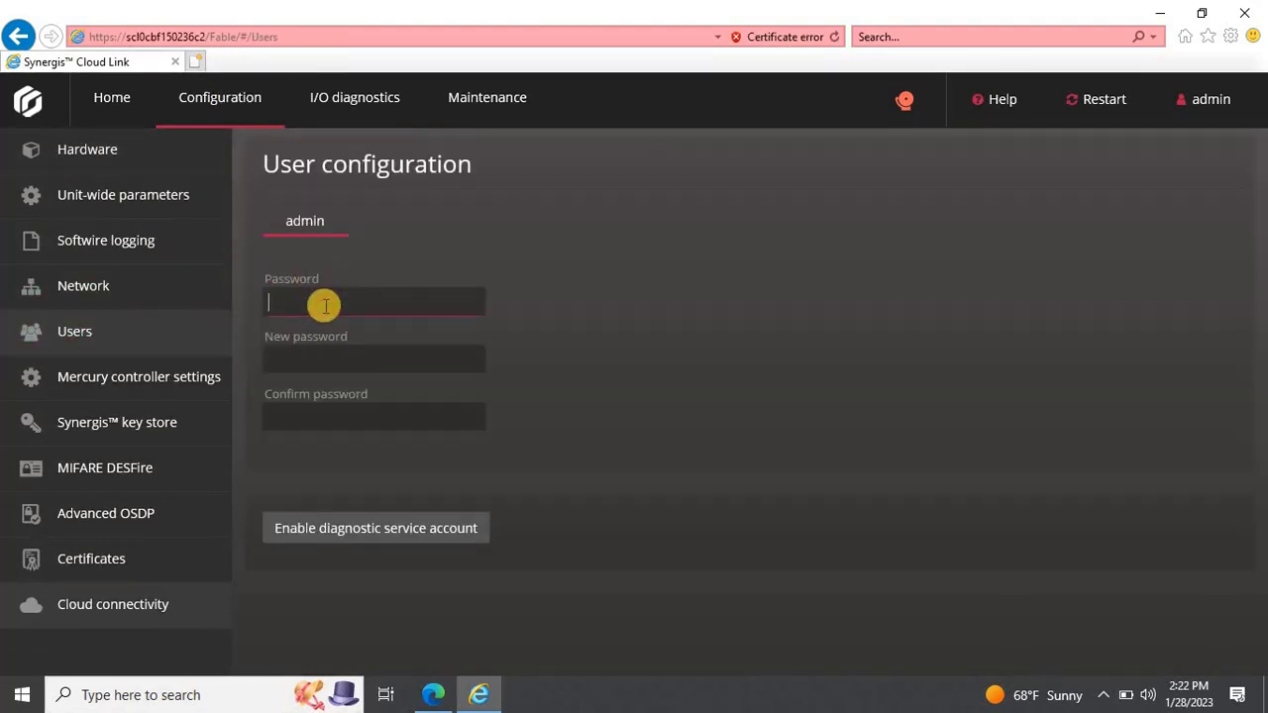
text(***************)
key(Tab)
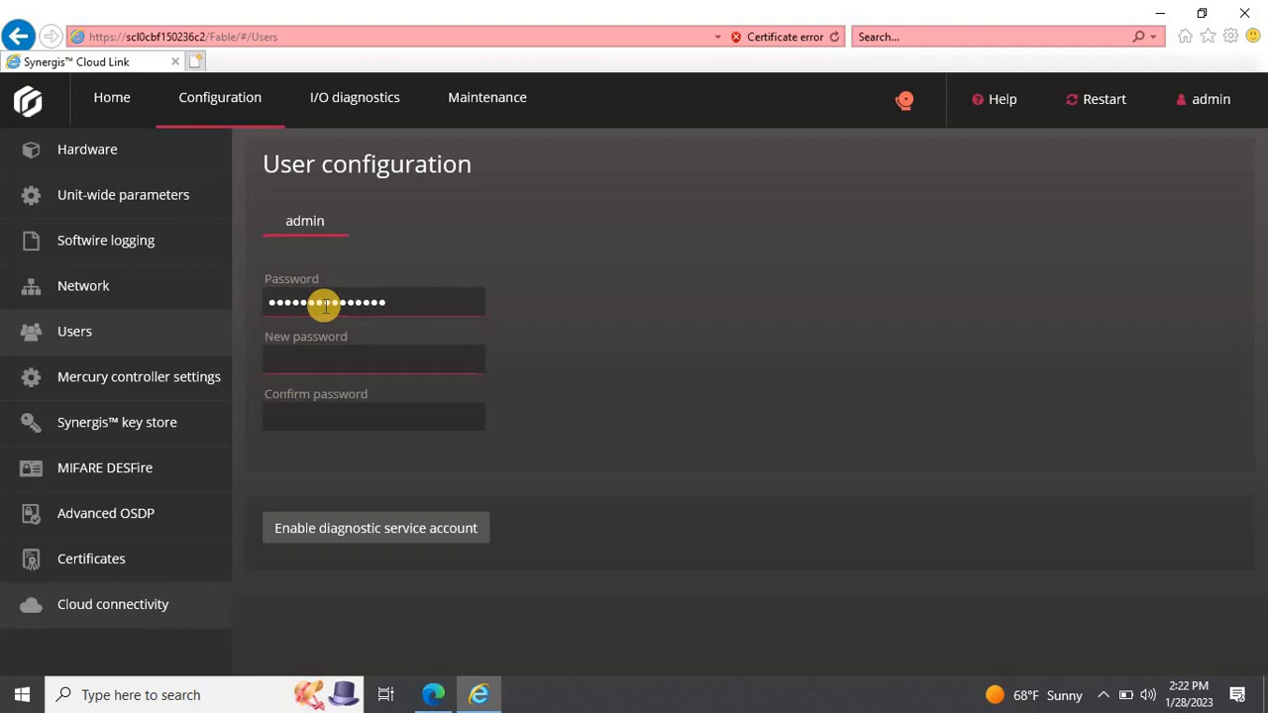
click(405, 313)
key(BackSpace)
key(BackSpace)
key(BackSpace)
key(BackSpace)
key(BackSpace)
key(BackSpace)
key(BackSpace)
key(BackSpace)
key(BackSpace)
key(BackSpace)
key(BackSpace)
key(BackSpace)
key(BackSpace)
key(BackSpace)
key(BackSpace)
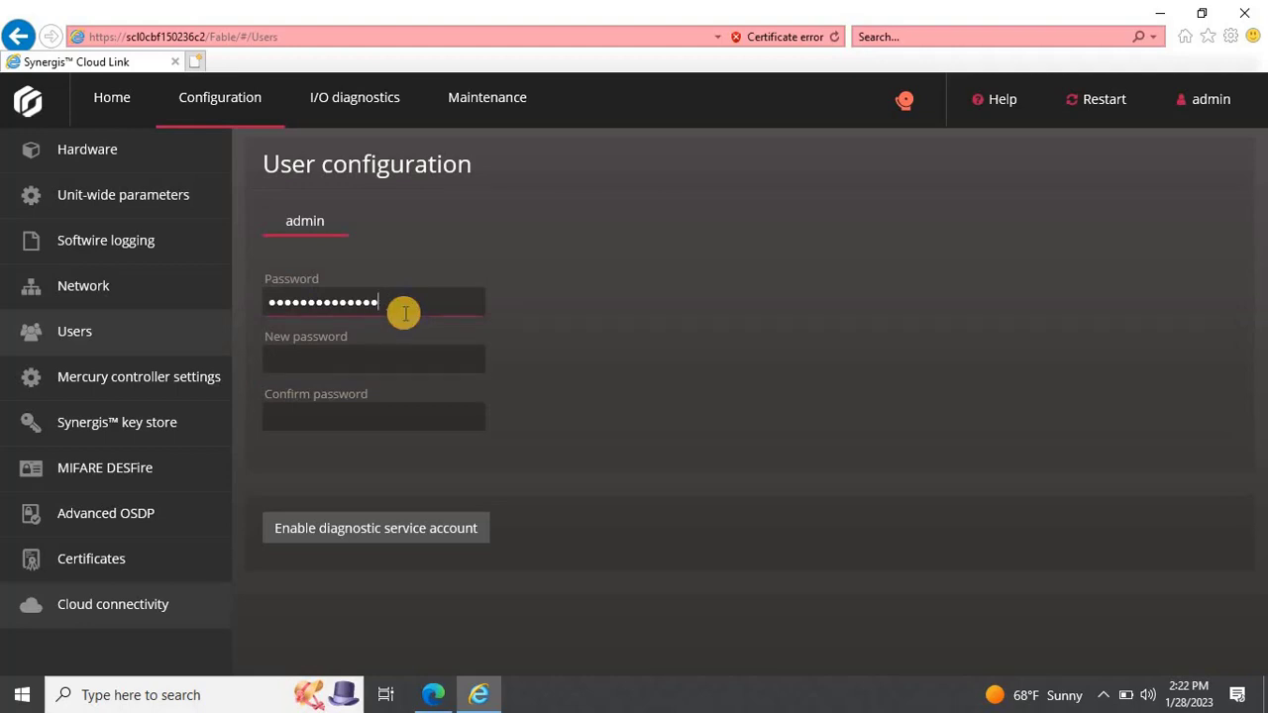
text(********)
key(Tab)
text(******)
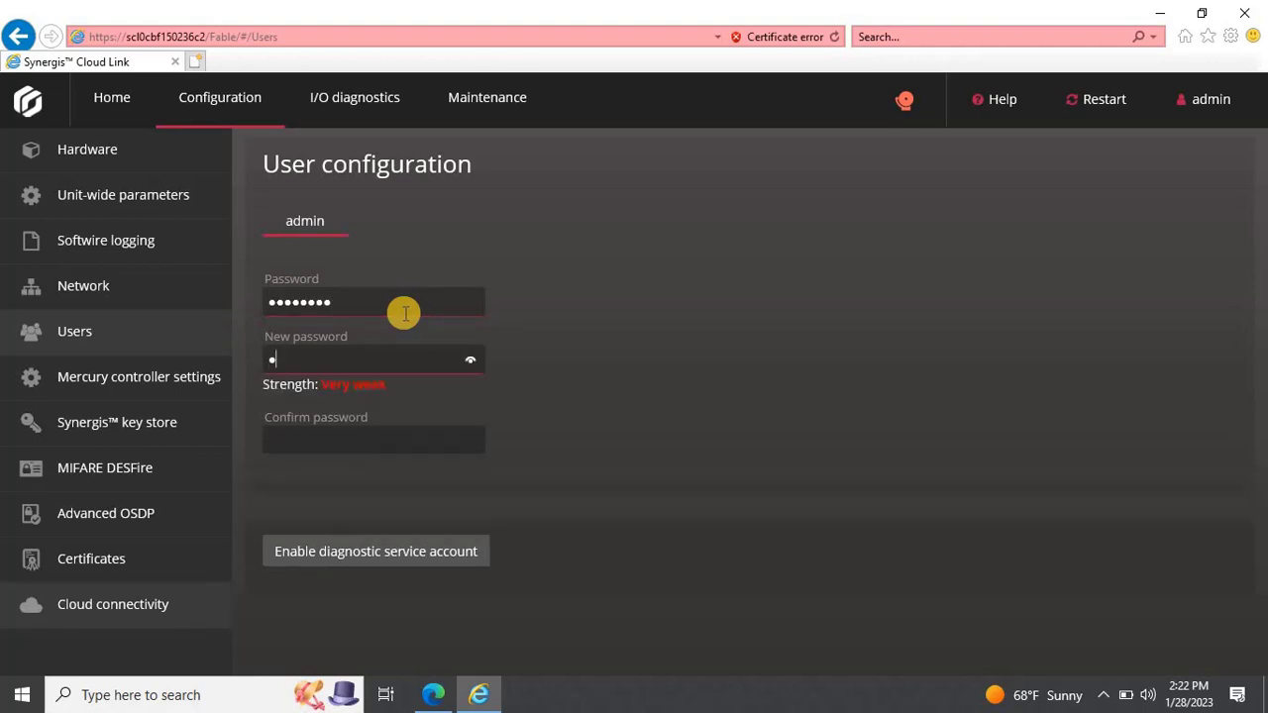
text(*********)
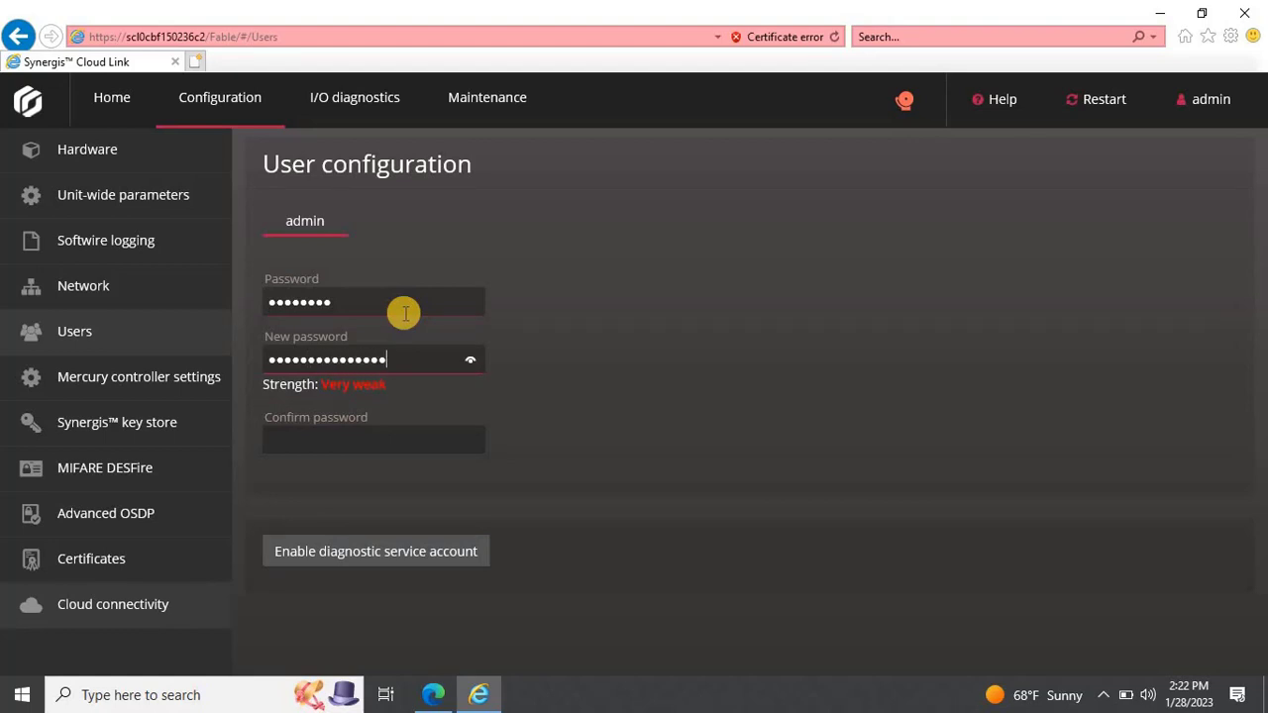